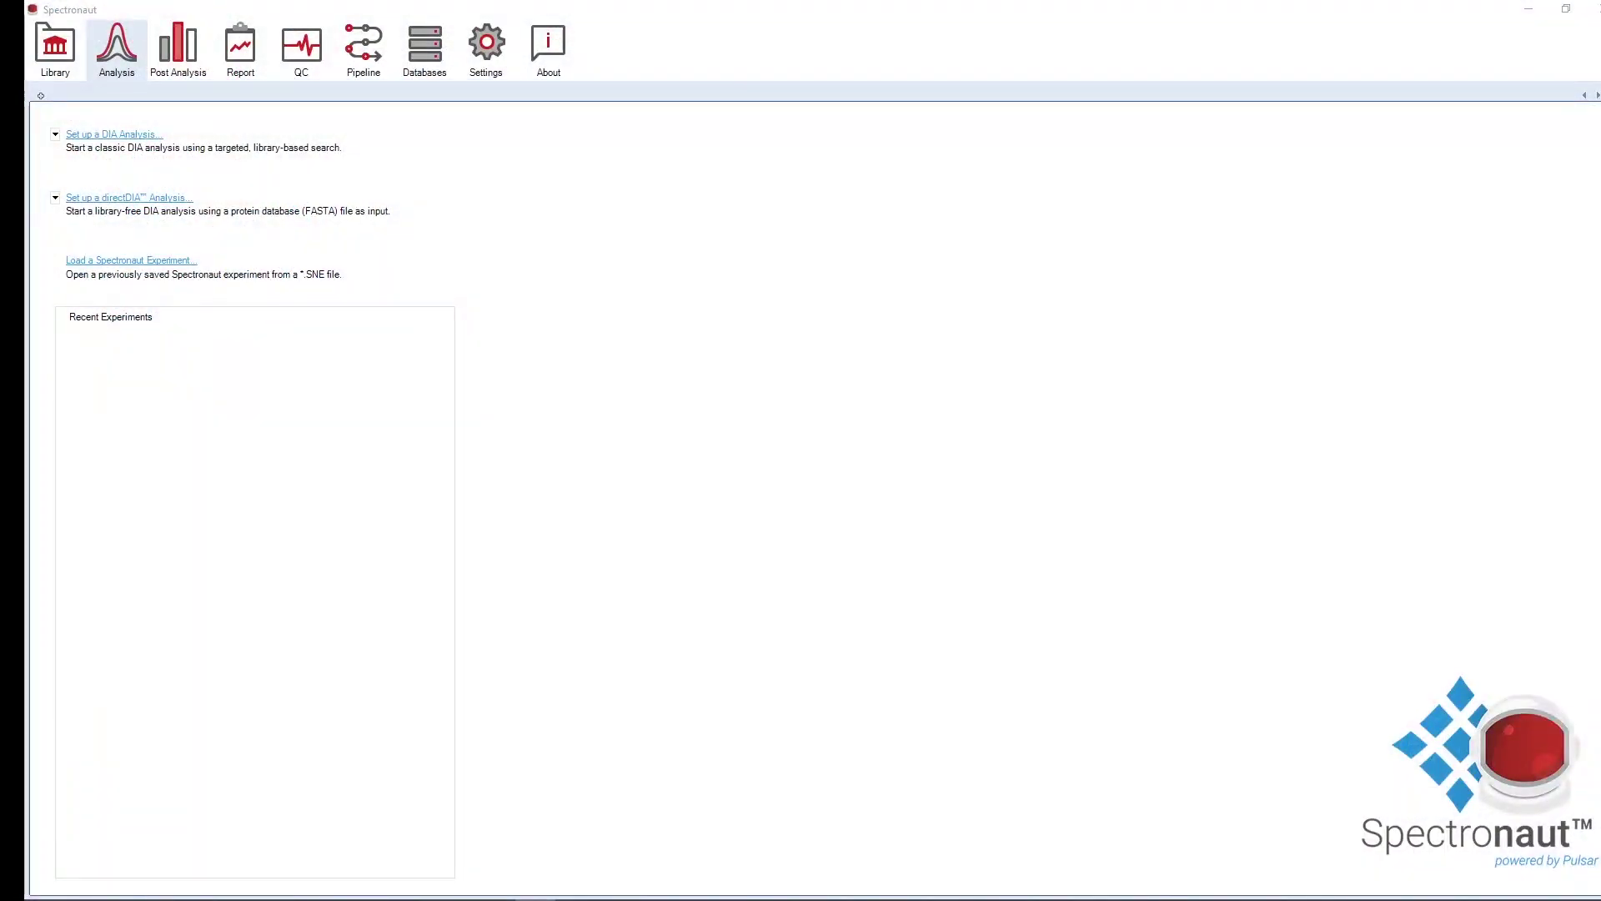
Step: In Pulsar Search labeling, enable Channels 1 and 2 and add Arg10 and Lys8 to Channel 2
{"action": "left_click", "coordinate": [479, 63]}
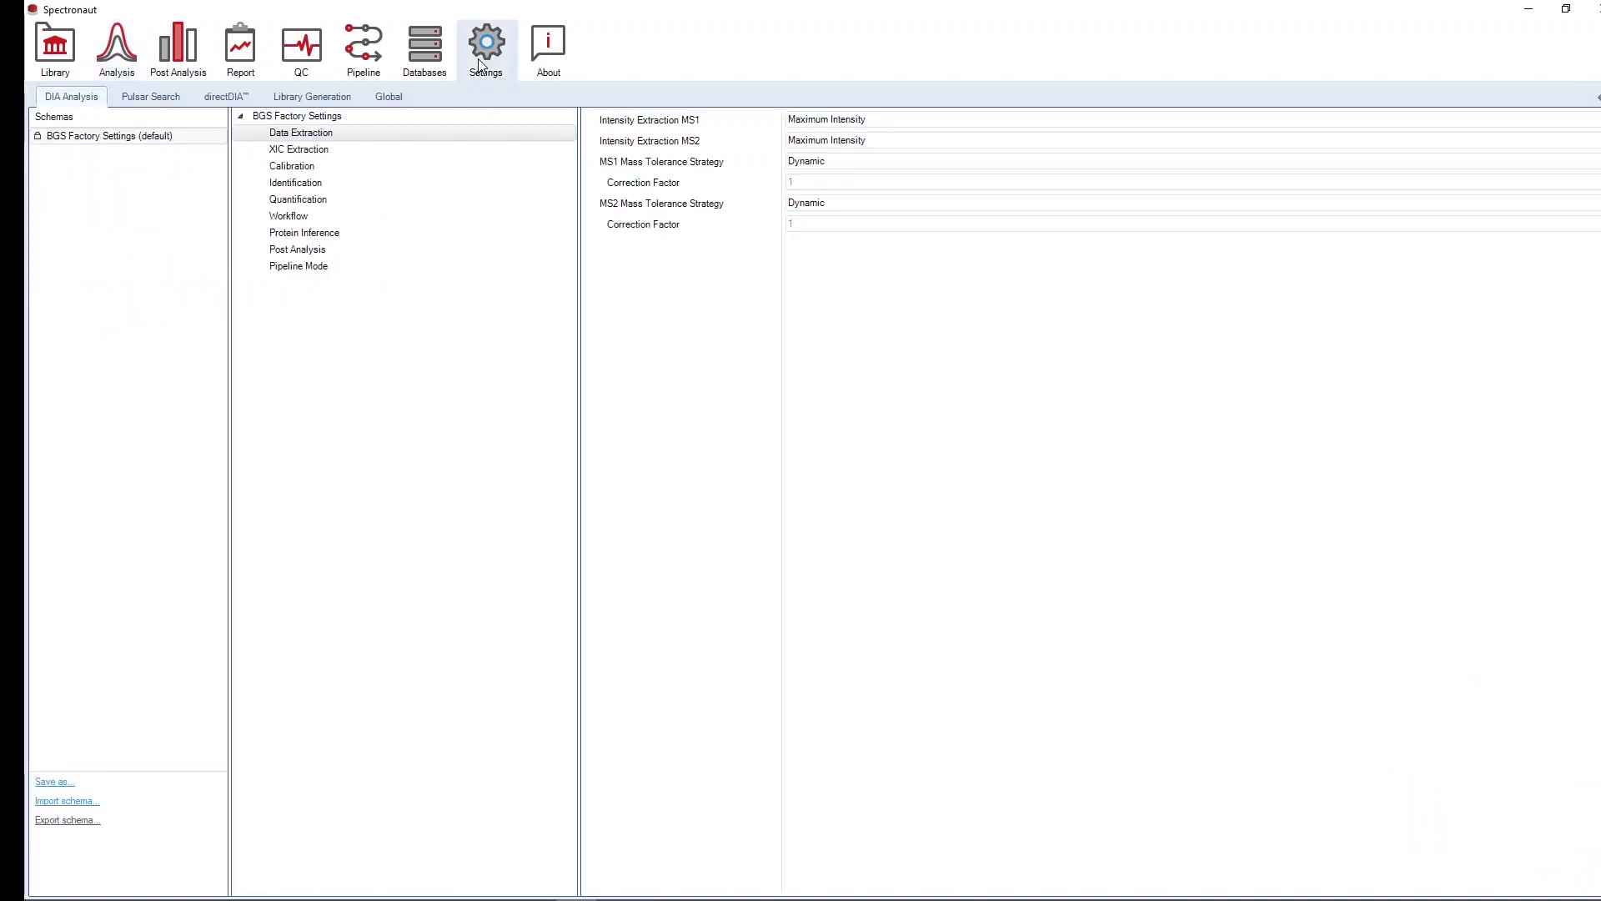
{"action": "left_click", "coordinate": [166, 99]}
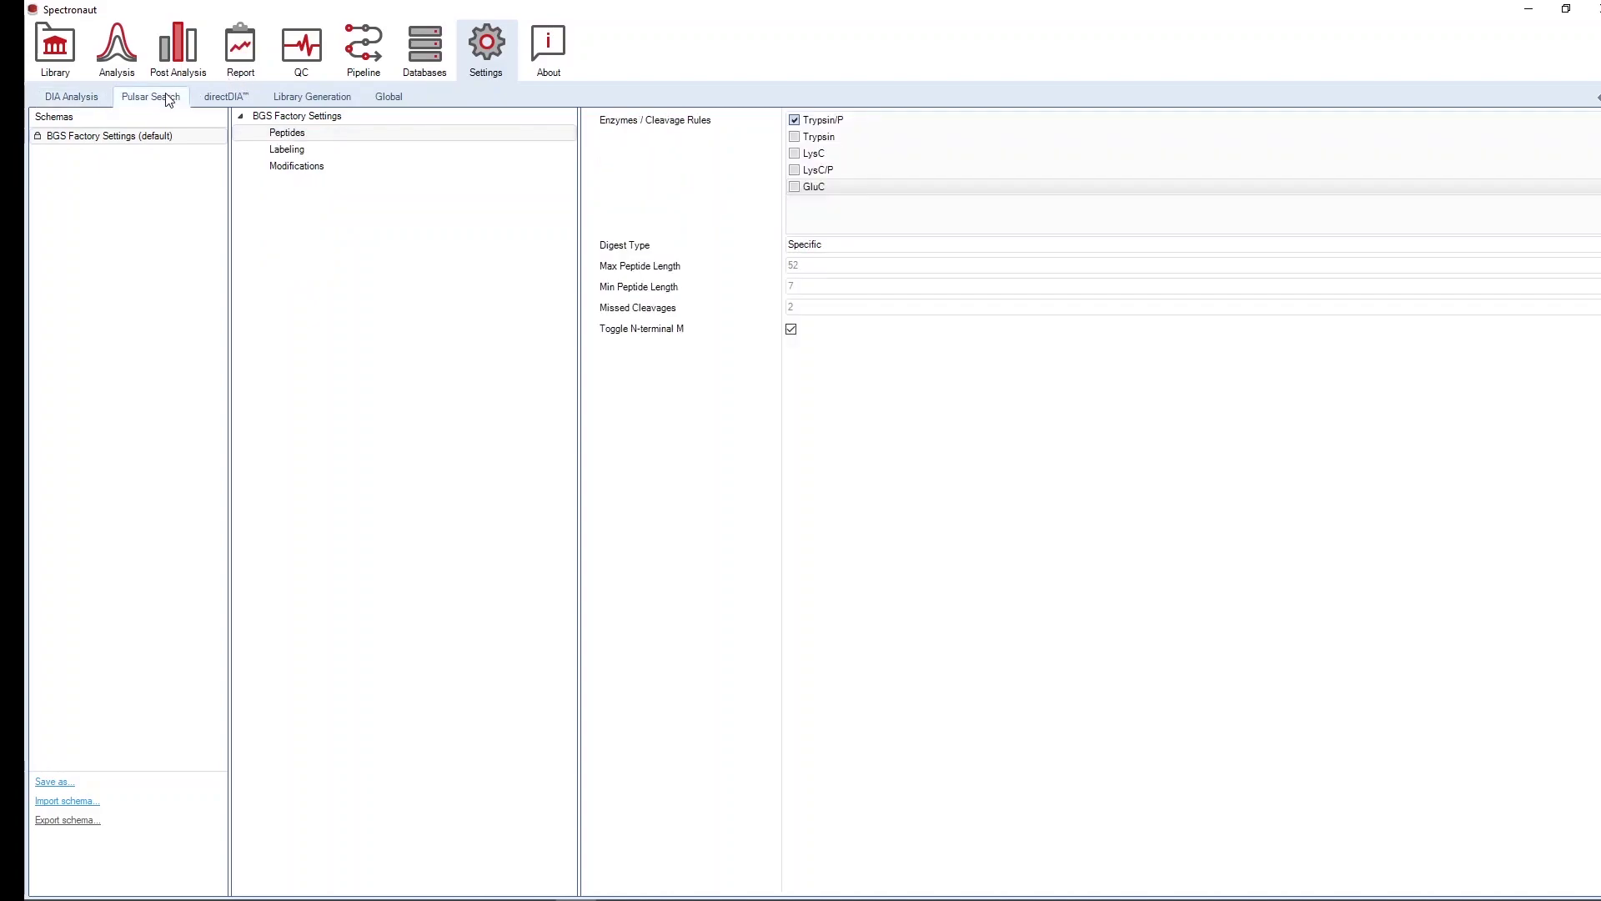
{"action": "left_click", "coordinate": [287, 150]}
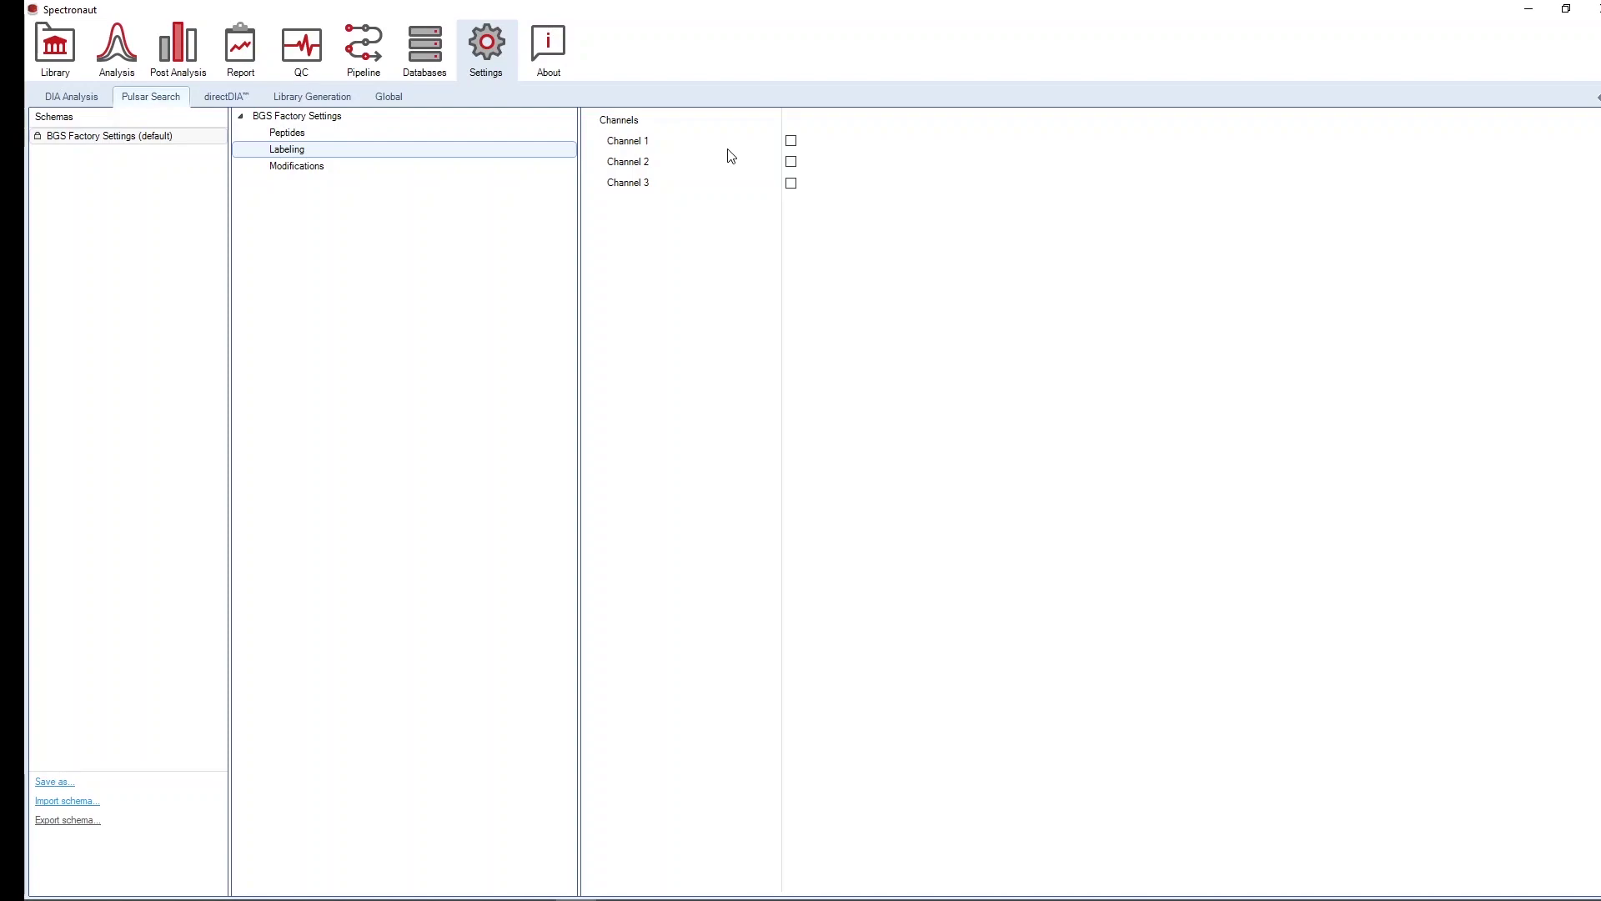
{"action": "left_click", "coordinate": [790, 141]}
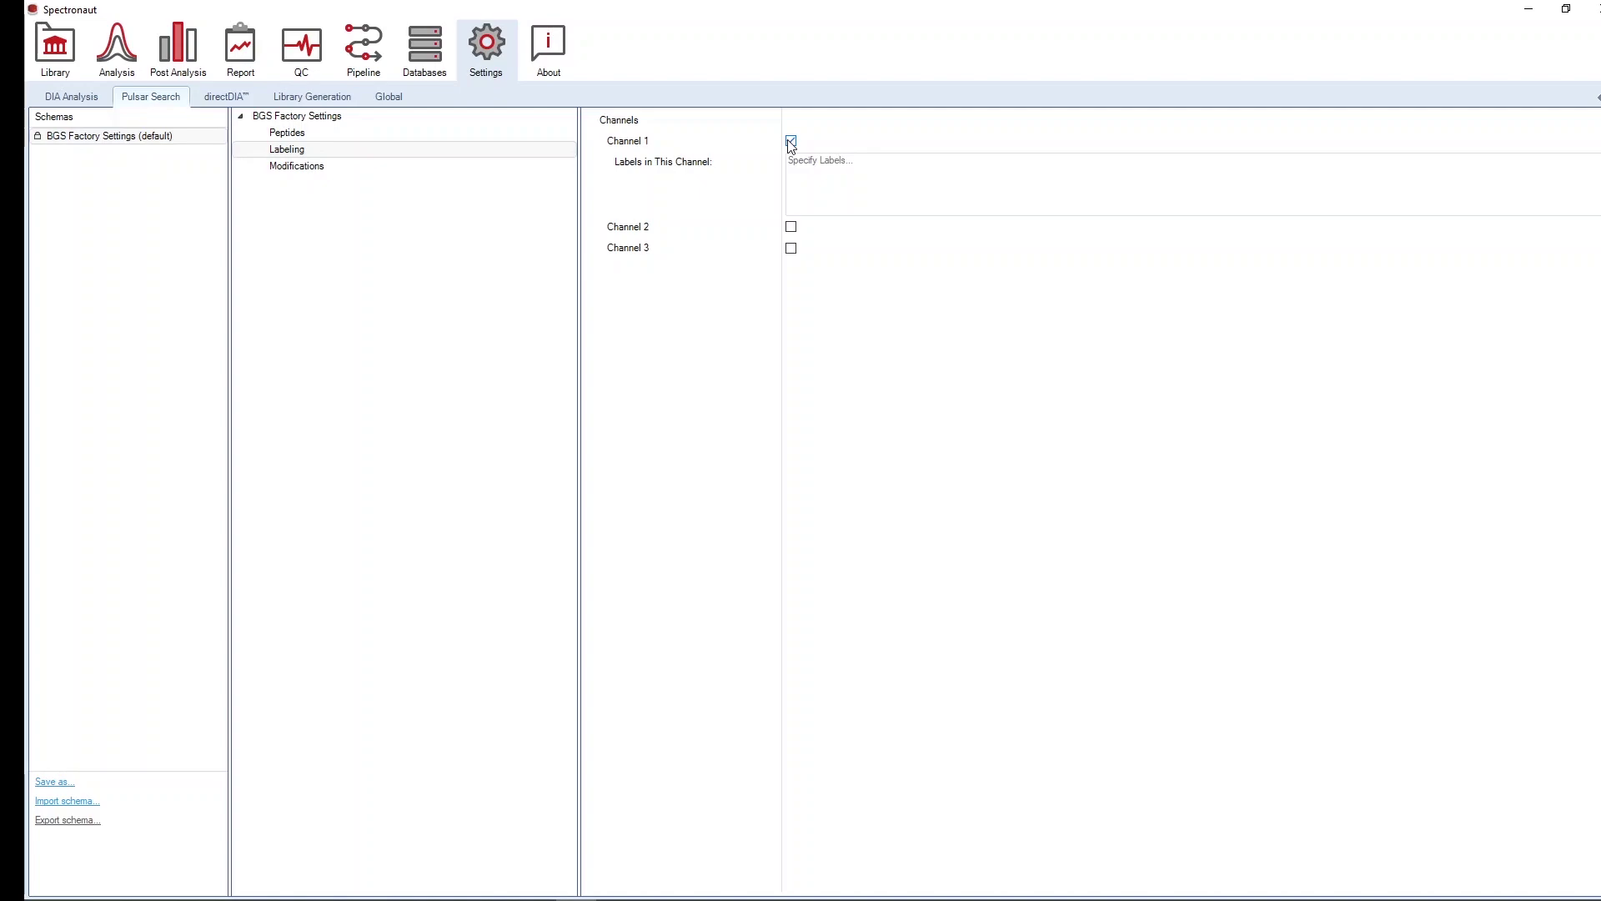
{"action": "left_click", "coordinate": [791, 227]}
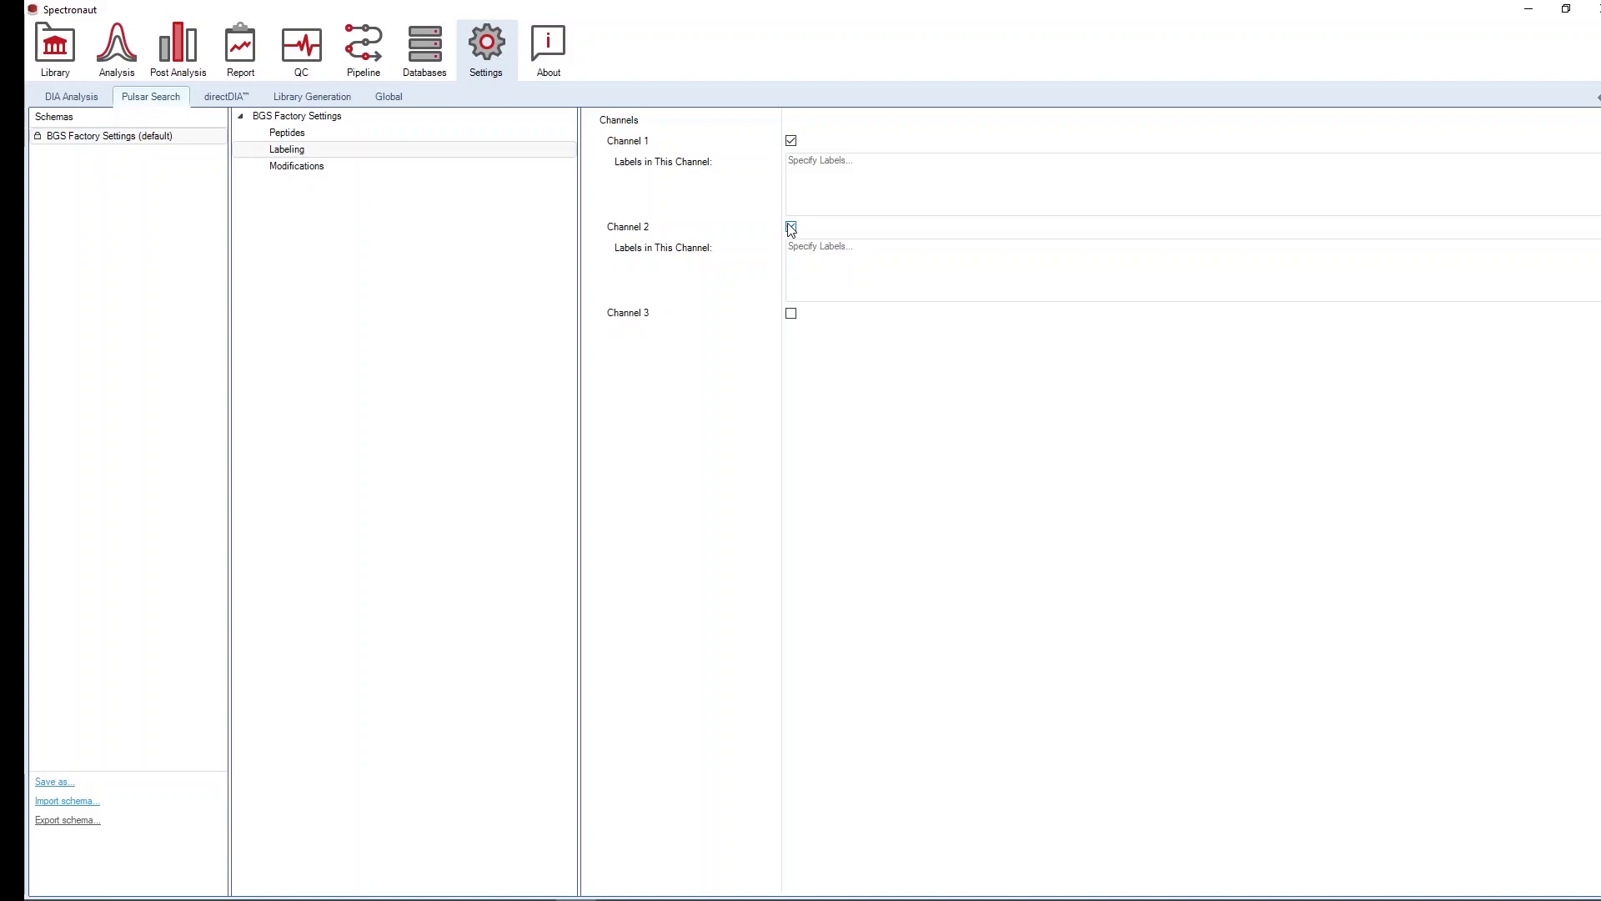
{"action": "left_click", "coordinate": [824, 255]}
{"action": "type", "text": "arg10"}
{"action": "key", "text": "Return"}
{"action": "type", "text": "ly"}
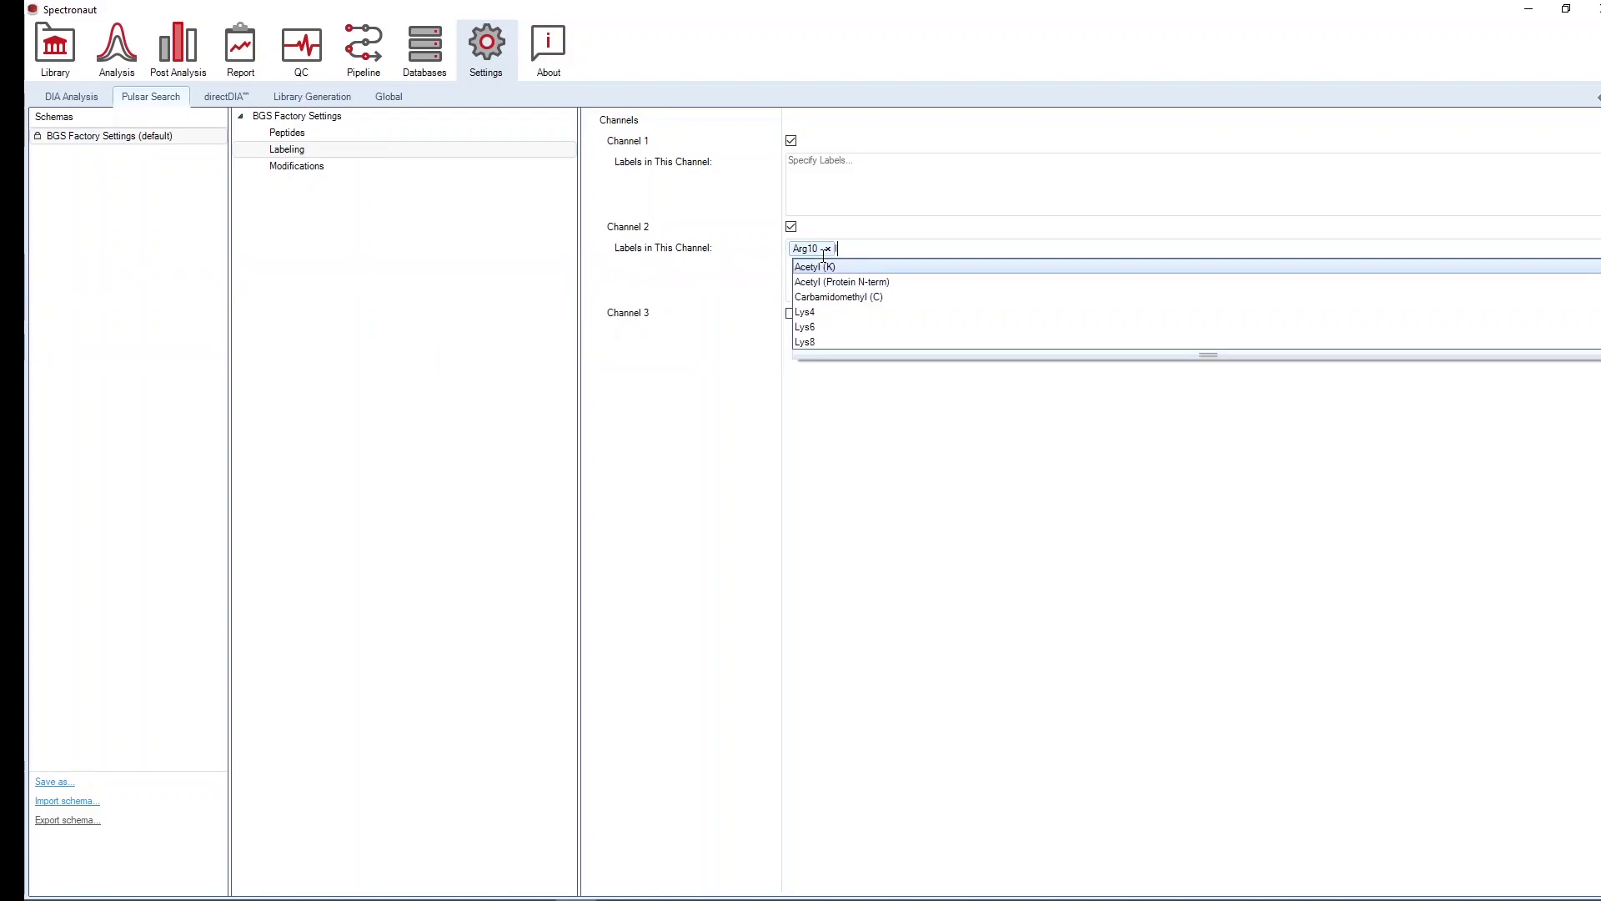
{"action": "type", "text": "s8"}
{"action": "key", "text": "Return"}
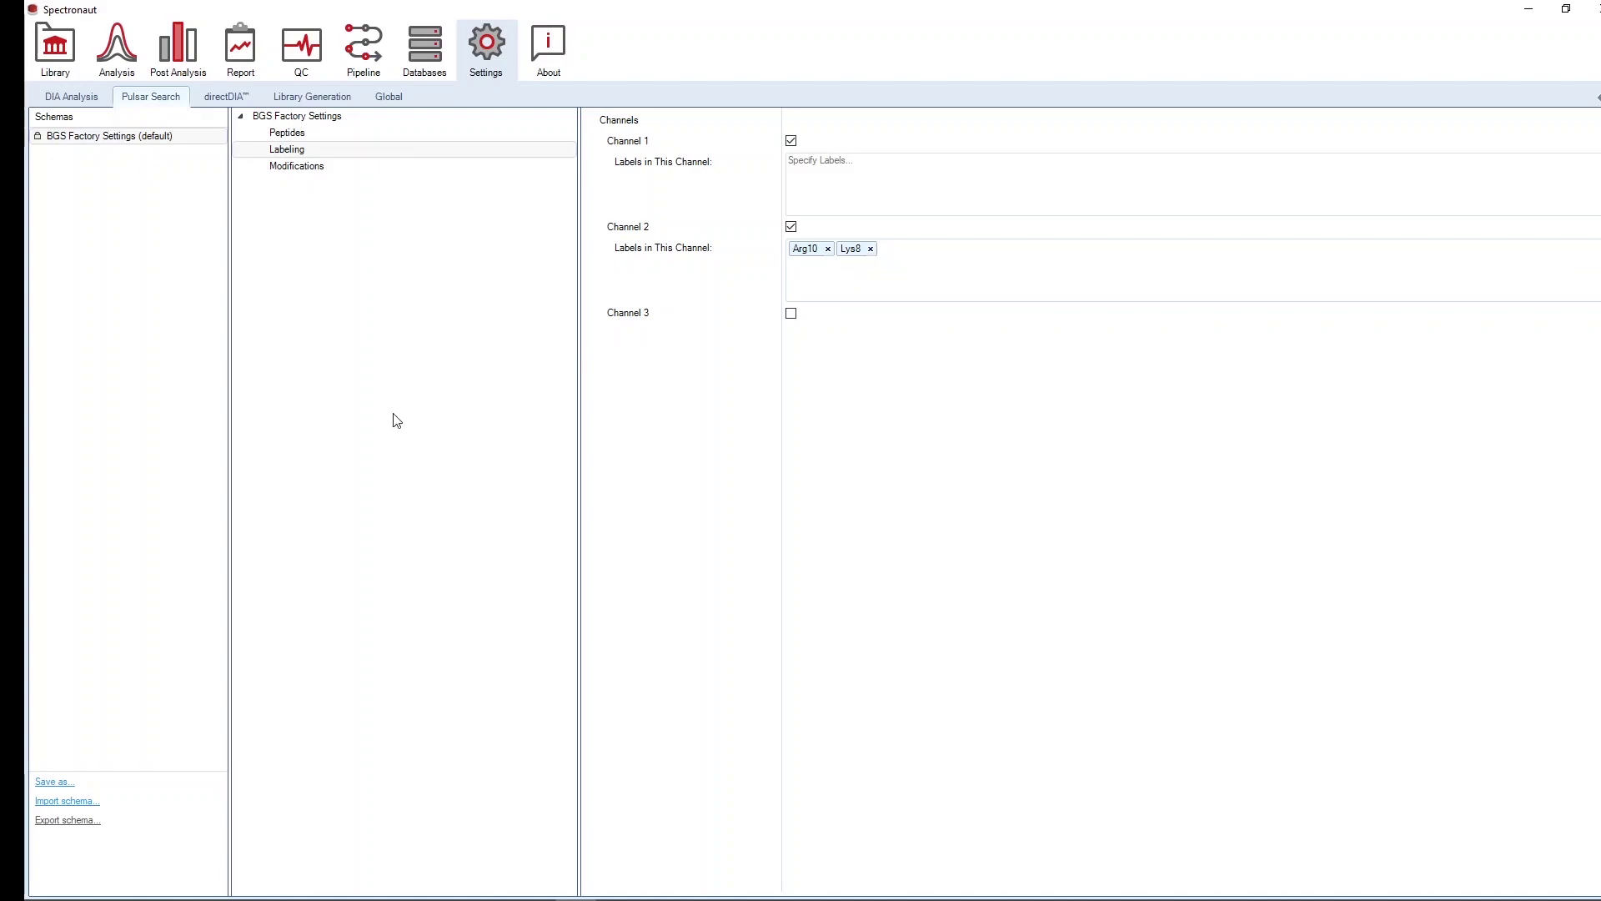
Step: Save these Pulsar settings as a new schema named 'Arg10Lys8'
{"action": "left_click", "coordinate": [46, 784]}
{"action": "type", "text": "AR"}
{"action": "key", "text": "BackSpace"}
{"action": "key", "text": "BackSpace"}
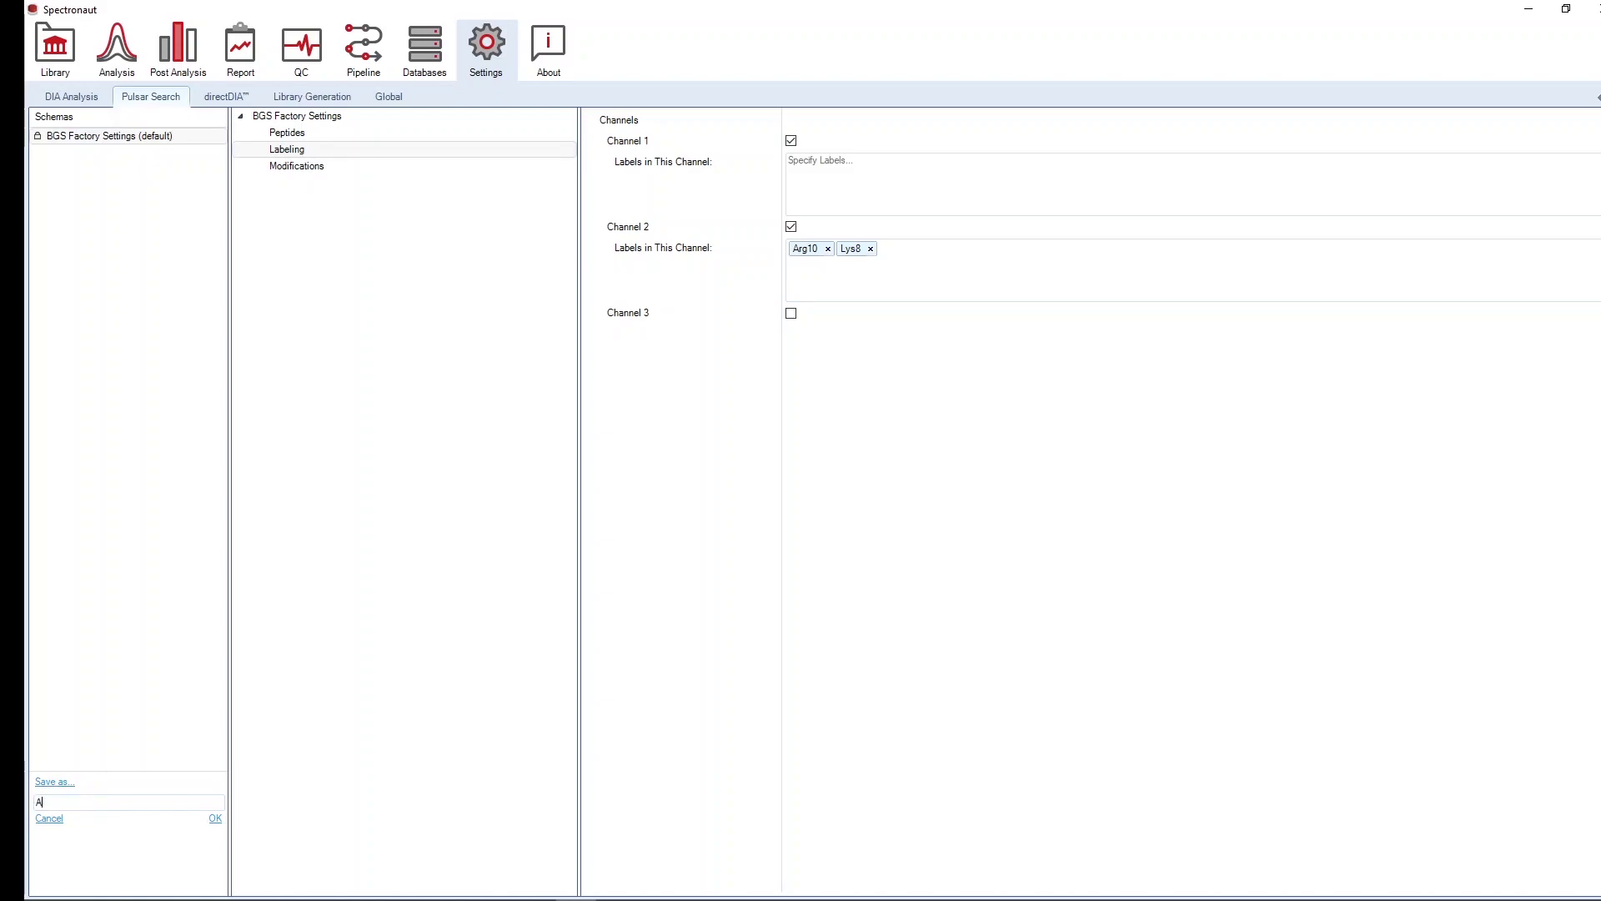
{"action": "type", "text": "rg10Lys8"}
{"action": "key", "text": "Return"}
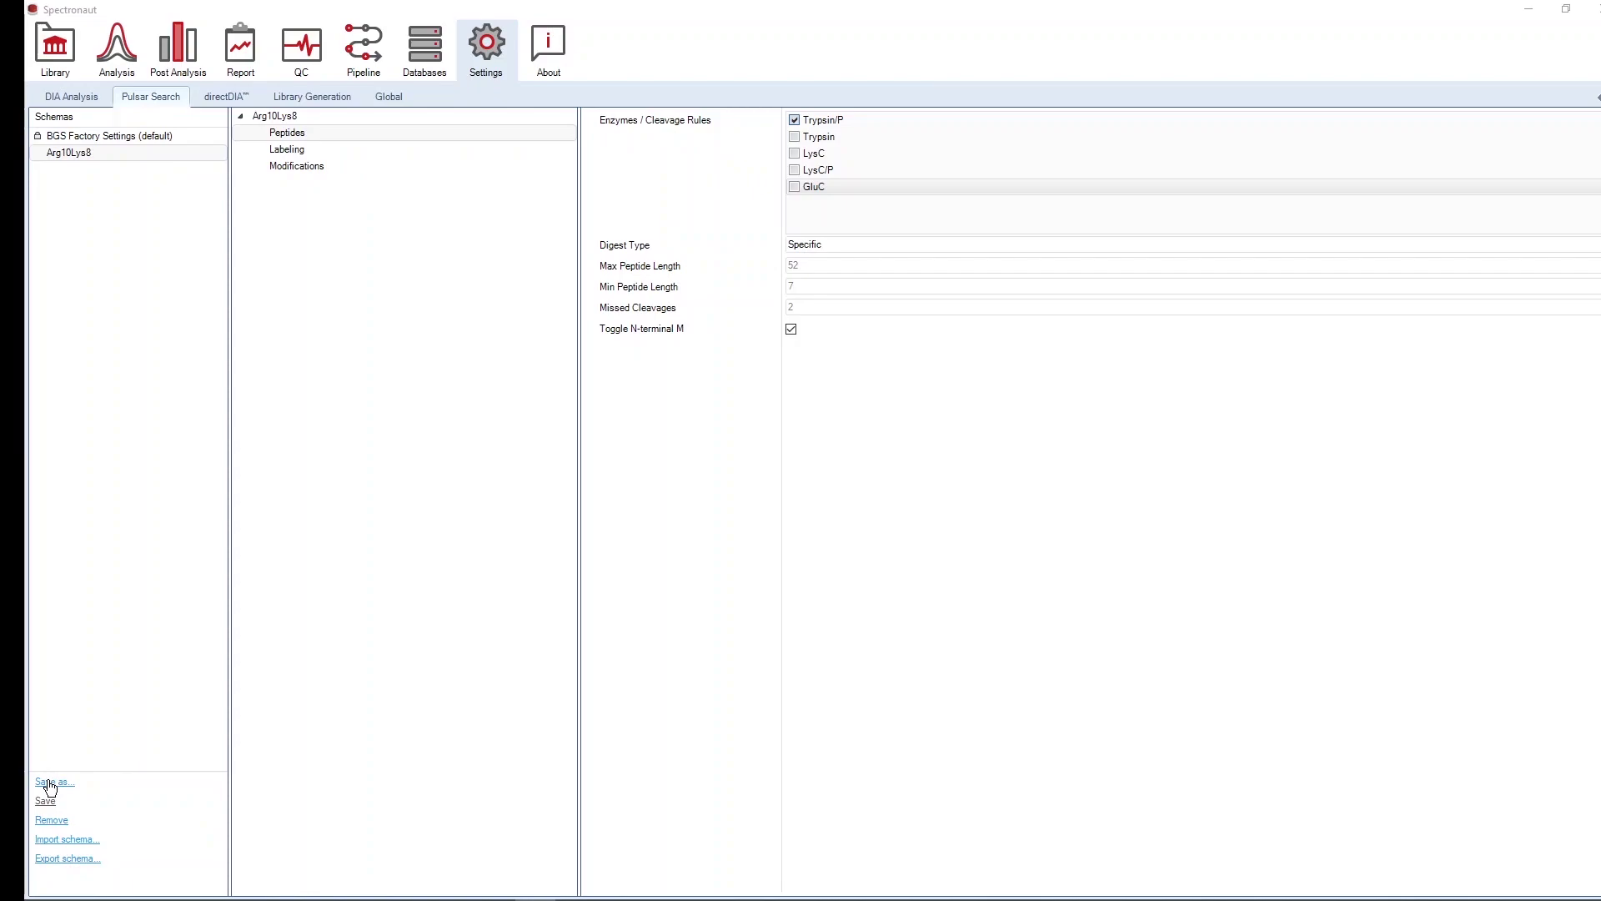
Step: In the Library Generation workflow, enable in-silico generation of missing channels and choose the label workflow
{"action": "left_click", "coordinate": [304, 98]}
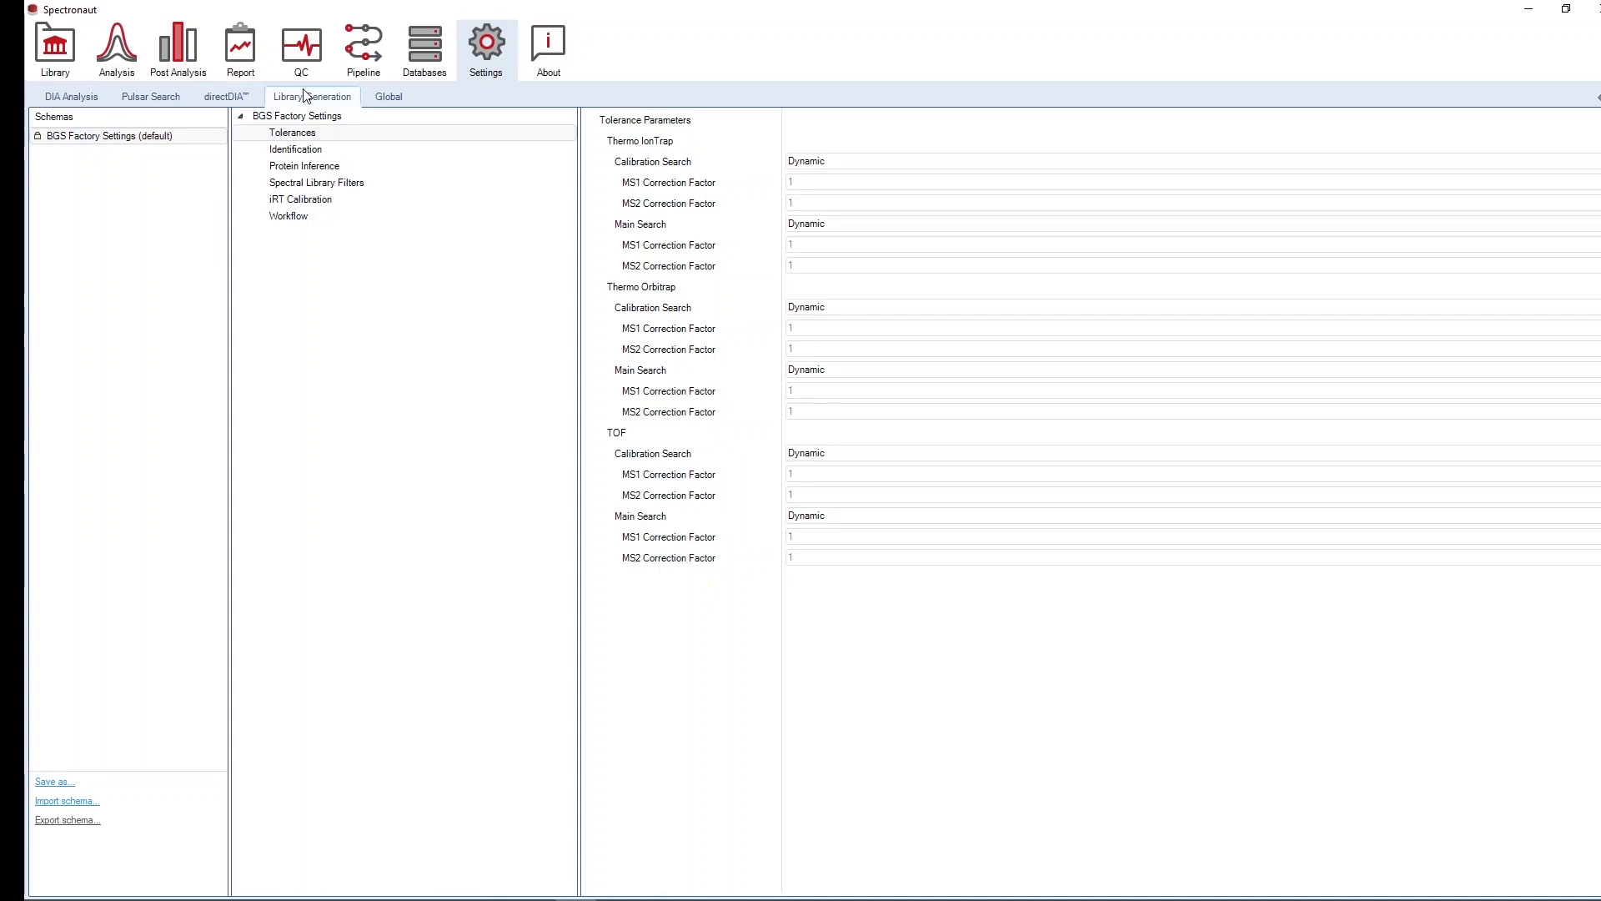
{"action": "left_click", "coordinate": [292, 220]}
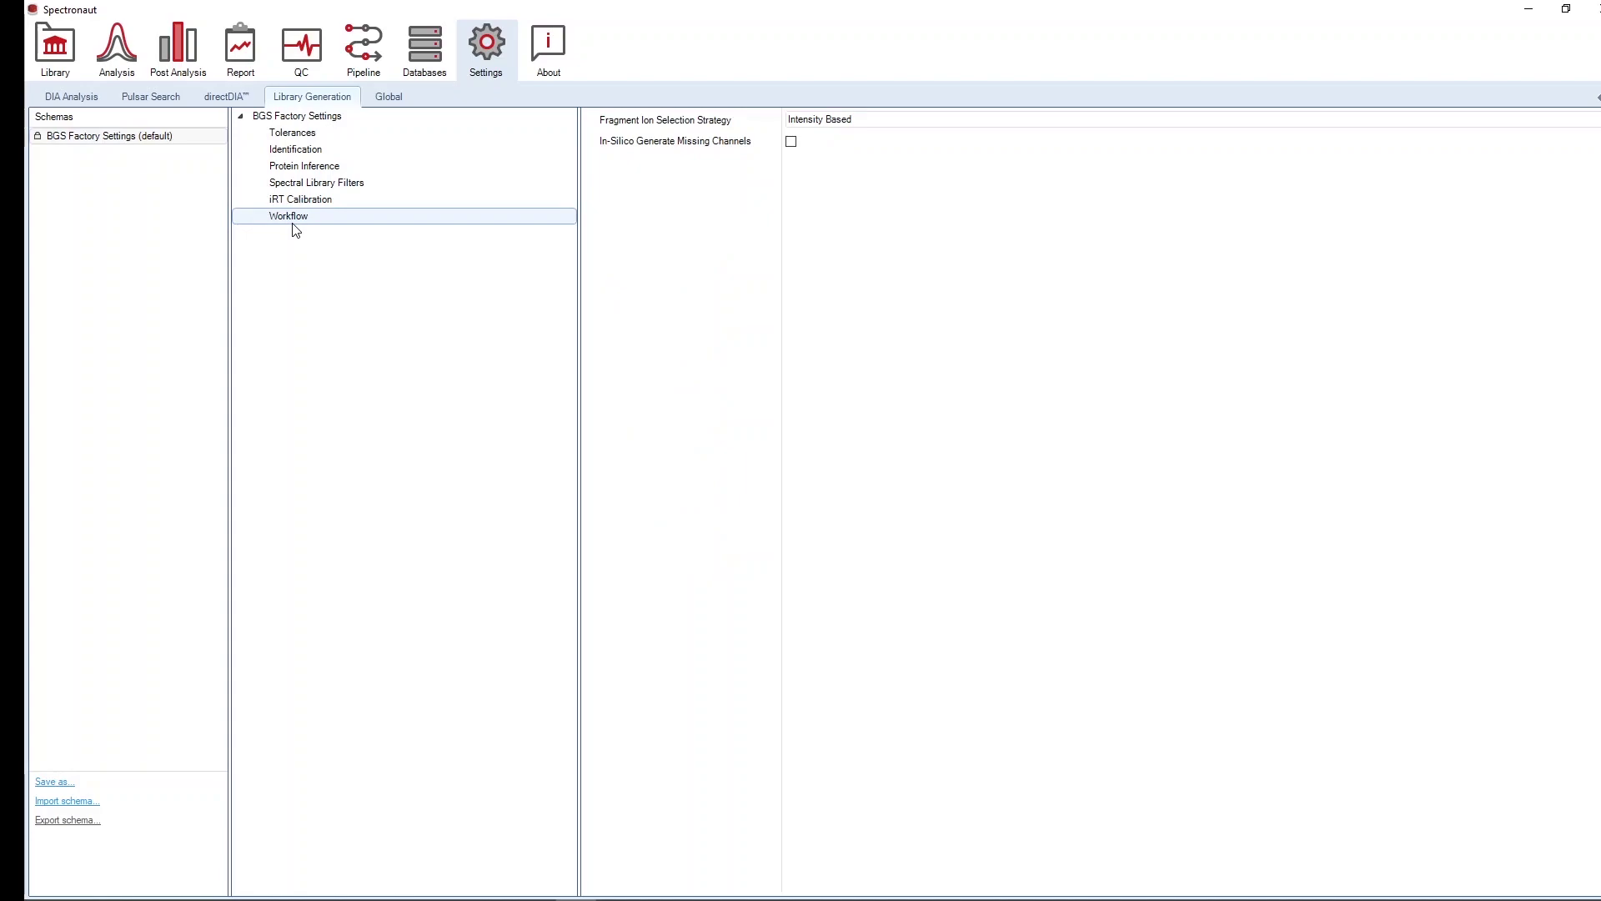
{"action": "left_click", "coordinate": [792, 143]}
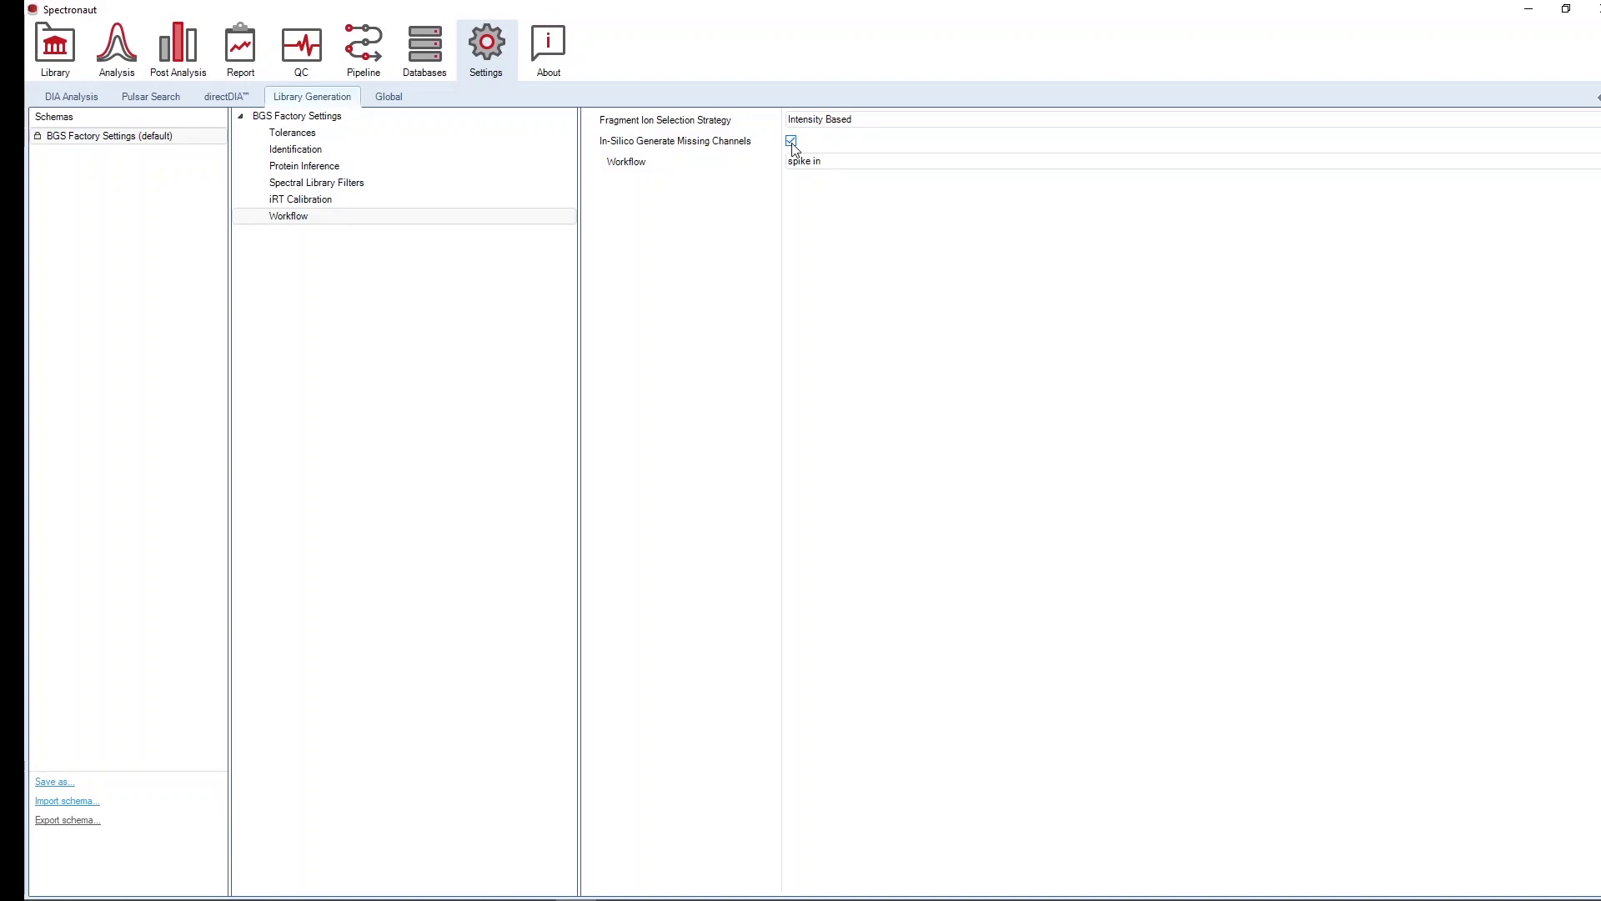
{"action": "left_click", "coordinate": [818, 161]}
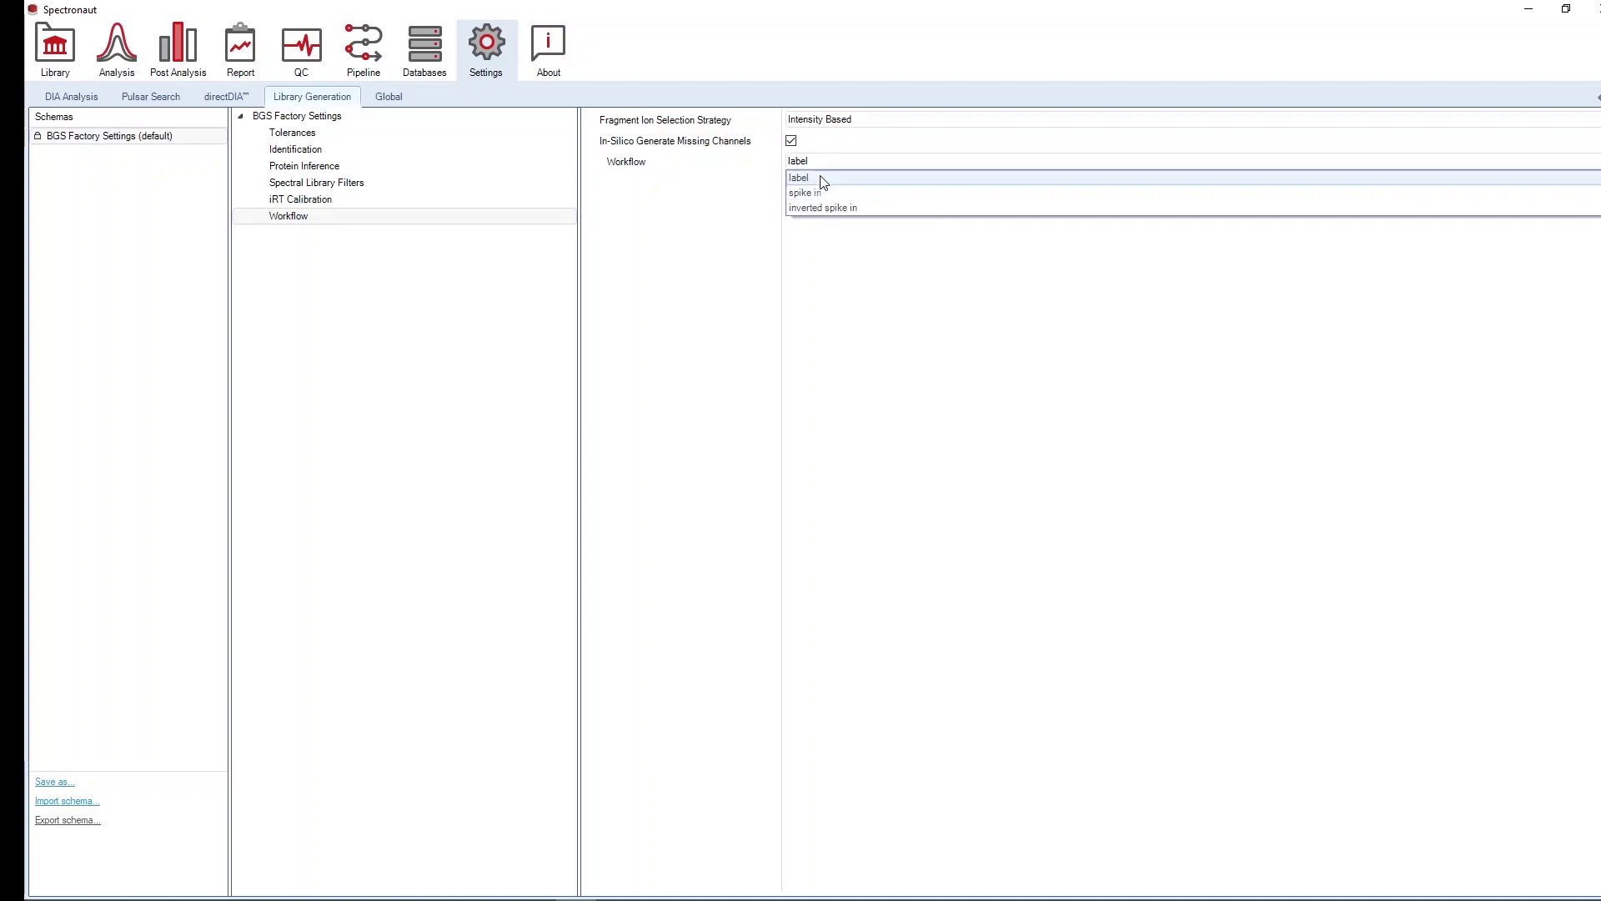
{"action": "left_click", "coordinate": [822, 183]}
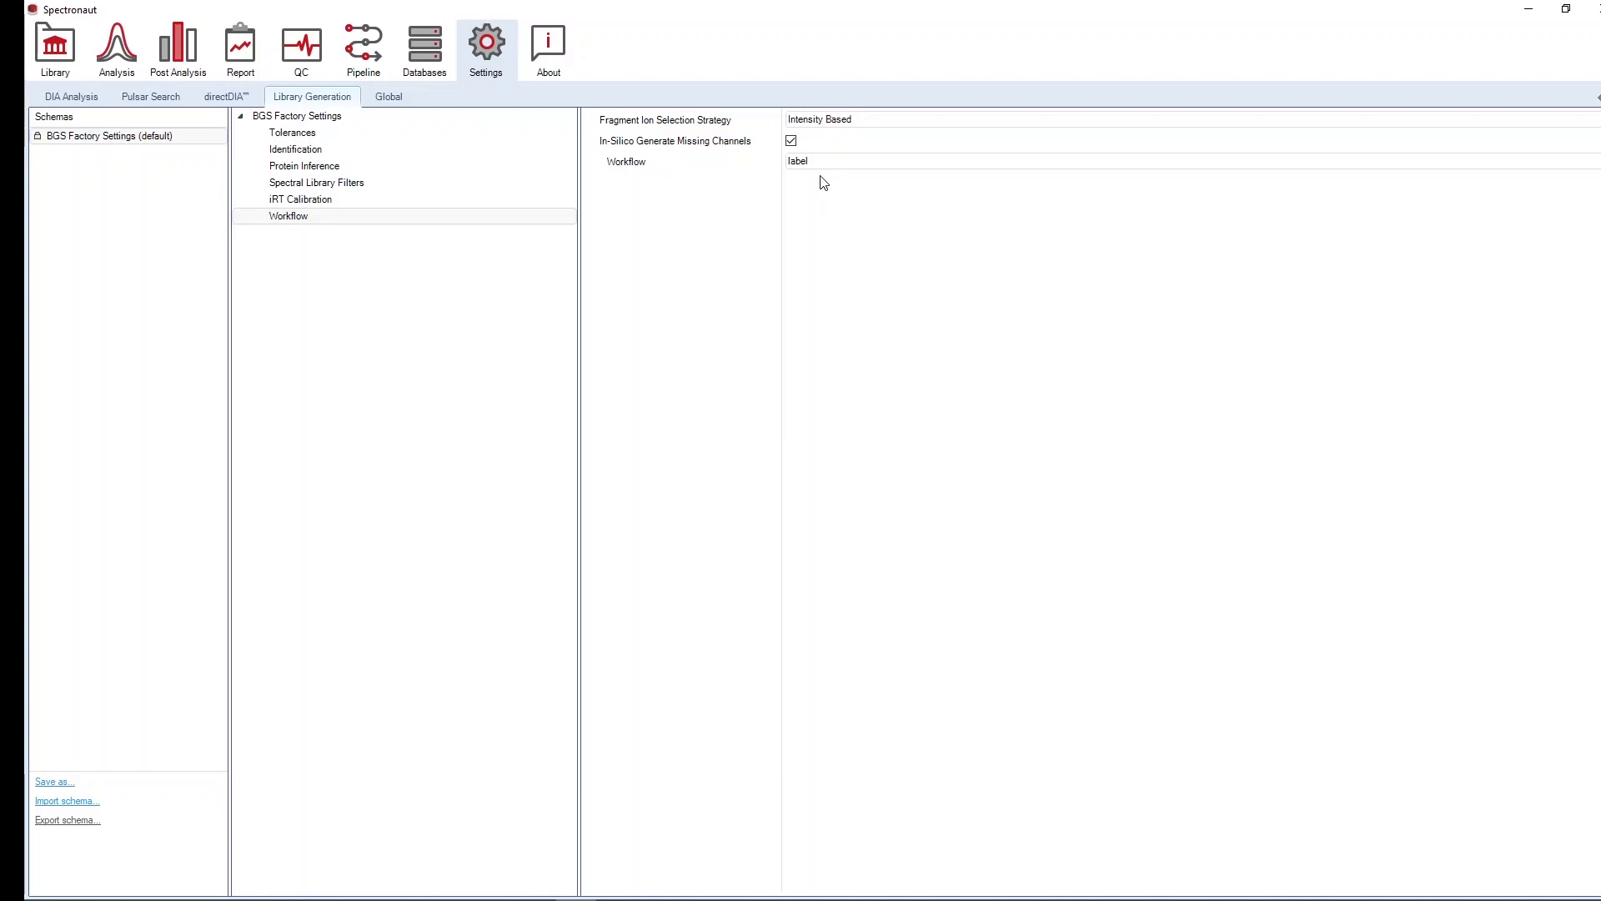
{"action": "mouse_move", "coordinate": [626, 161]}
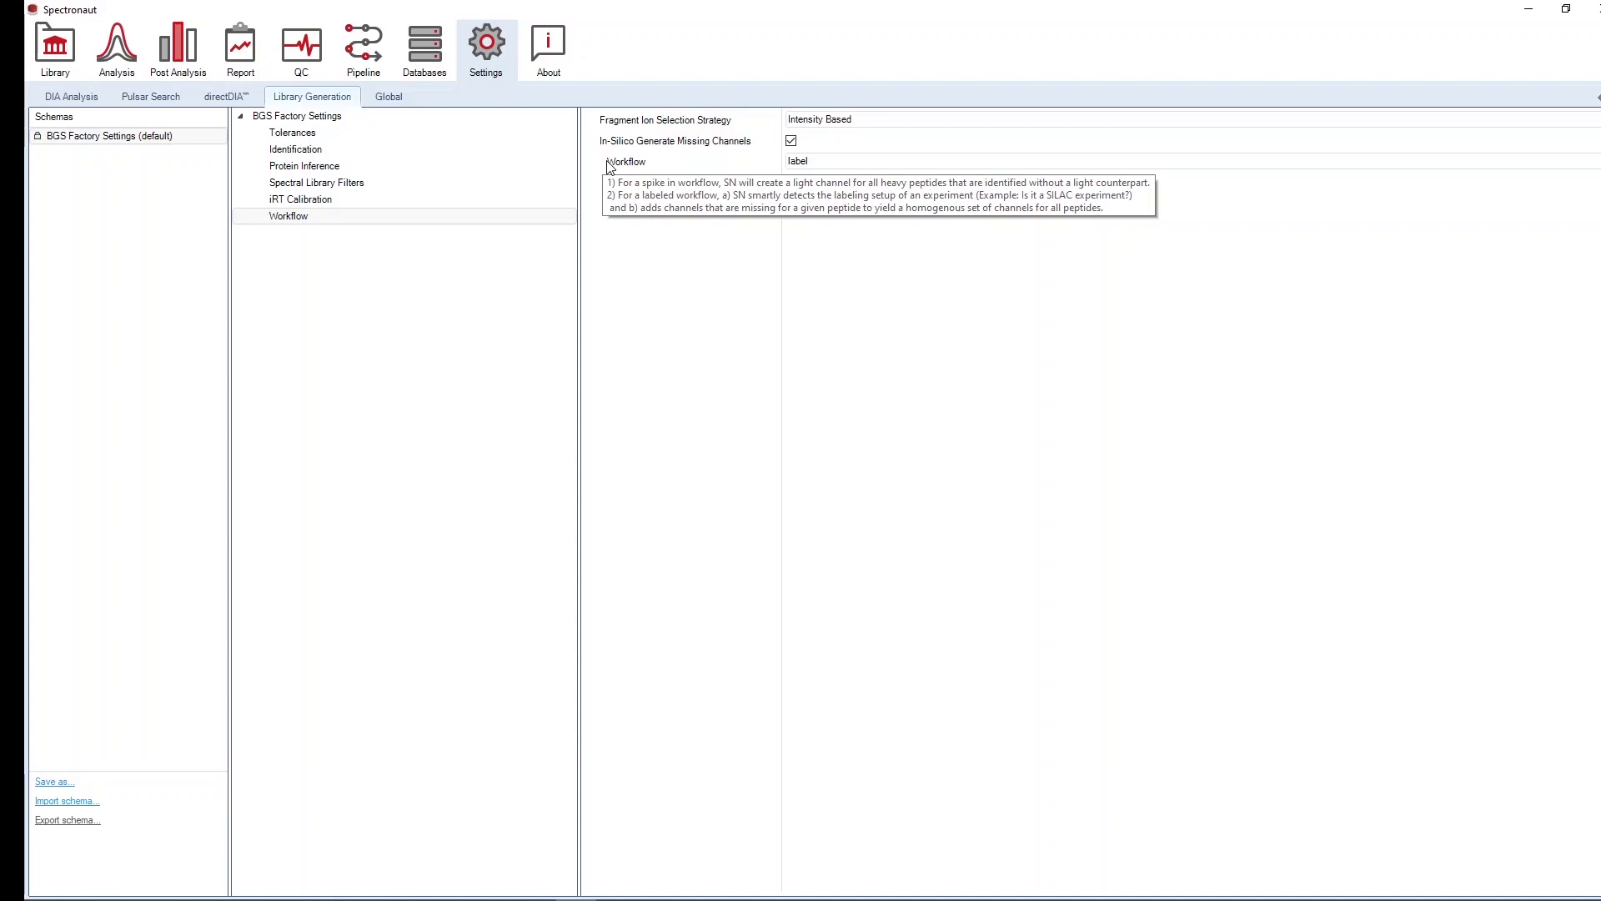
Step: Save these settings as the 'LabelLibrary' schema and go to the Library view
{"action": "left_click", "coordinate": [52, 781]}
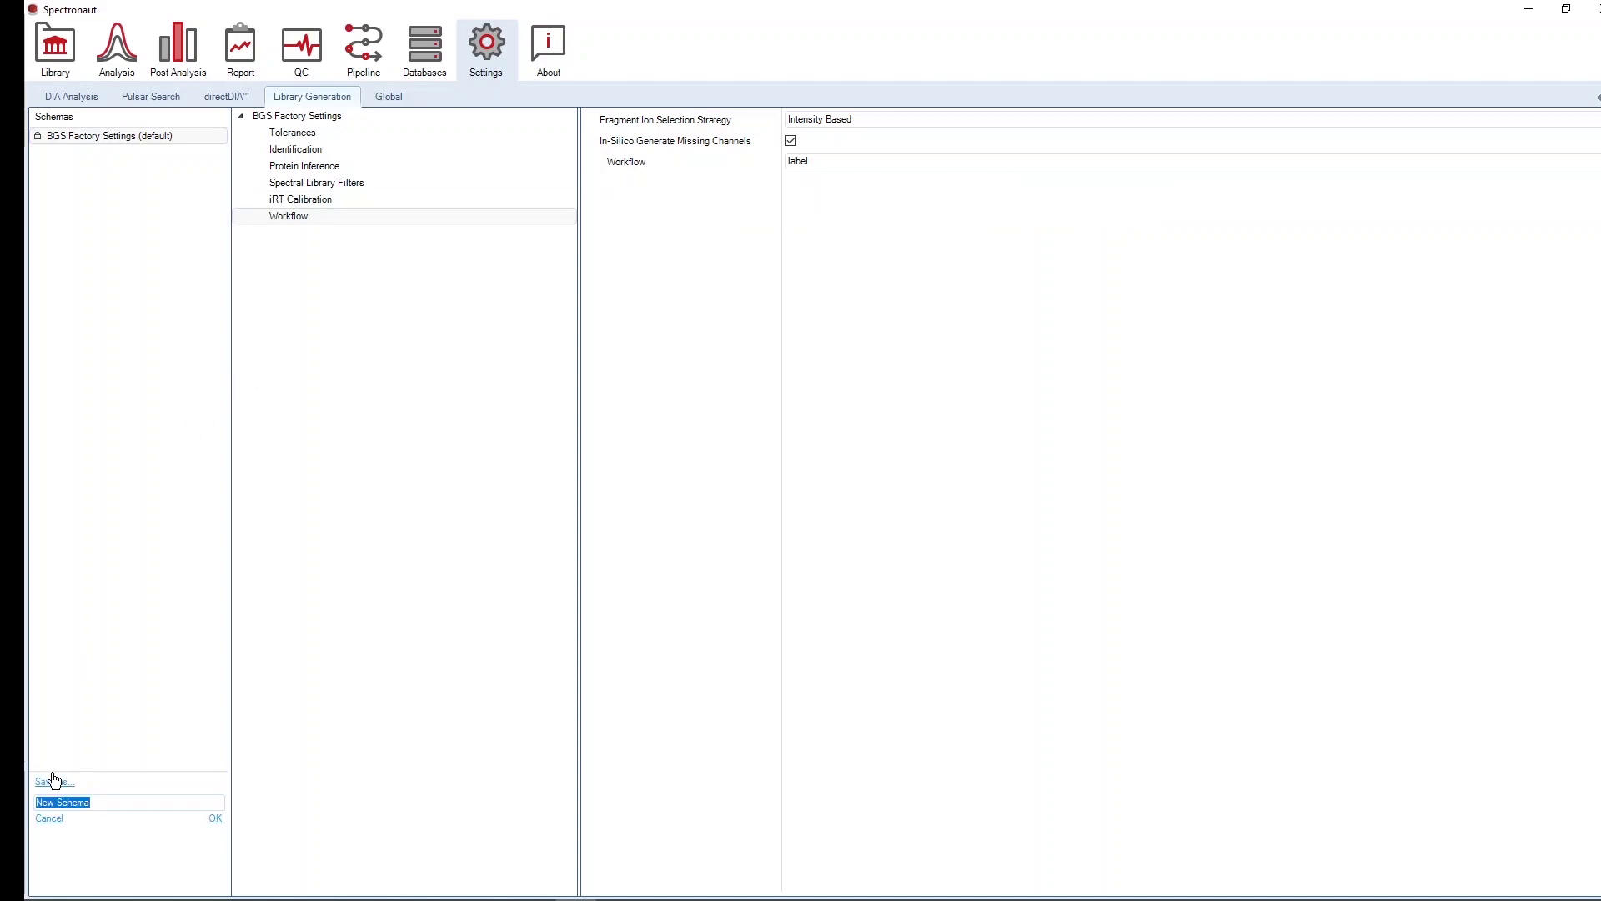
{"action": "type", "text": "LabelLibrary"}
{"action": "key", "text": "Return"}
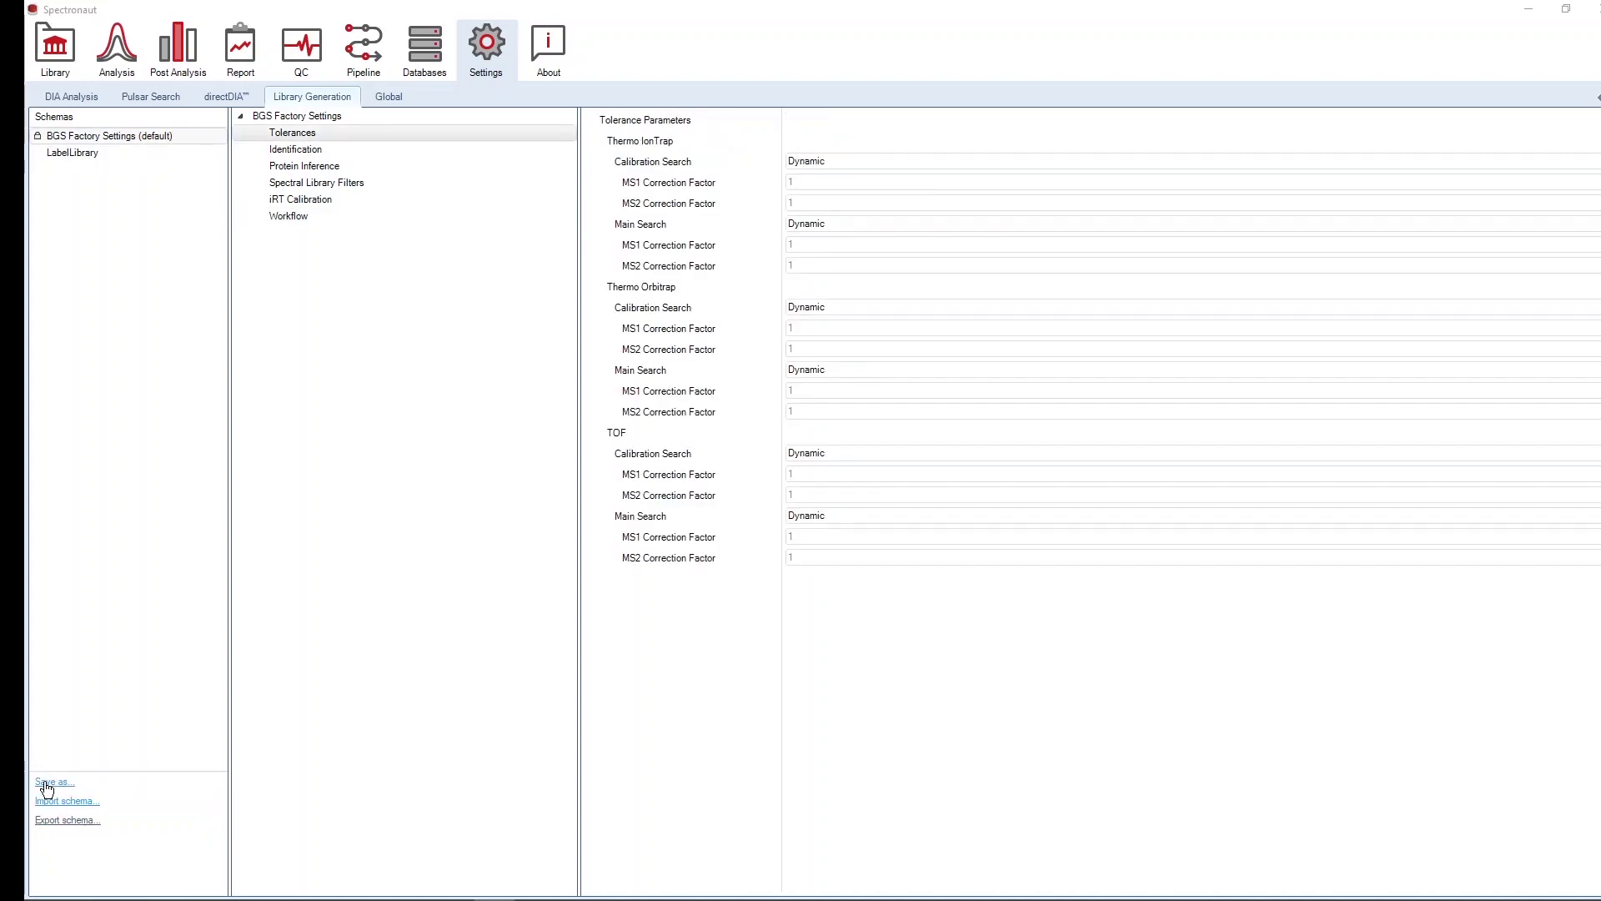
{"action": "left_click", "coordinate": [47, 73]}
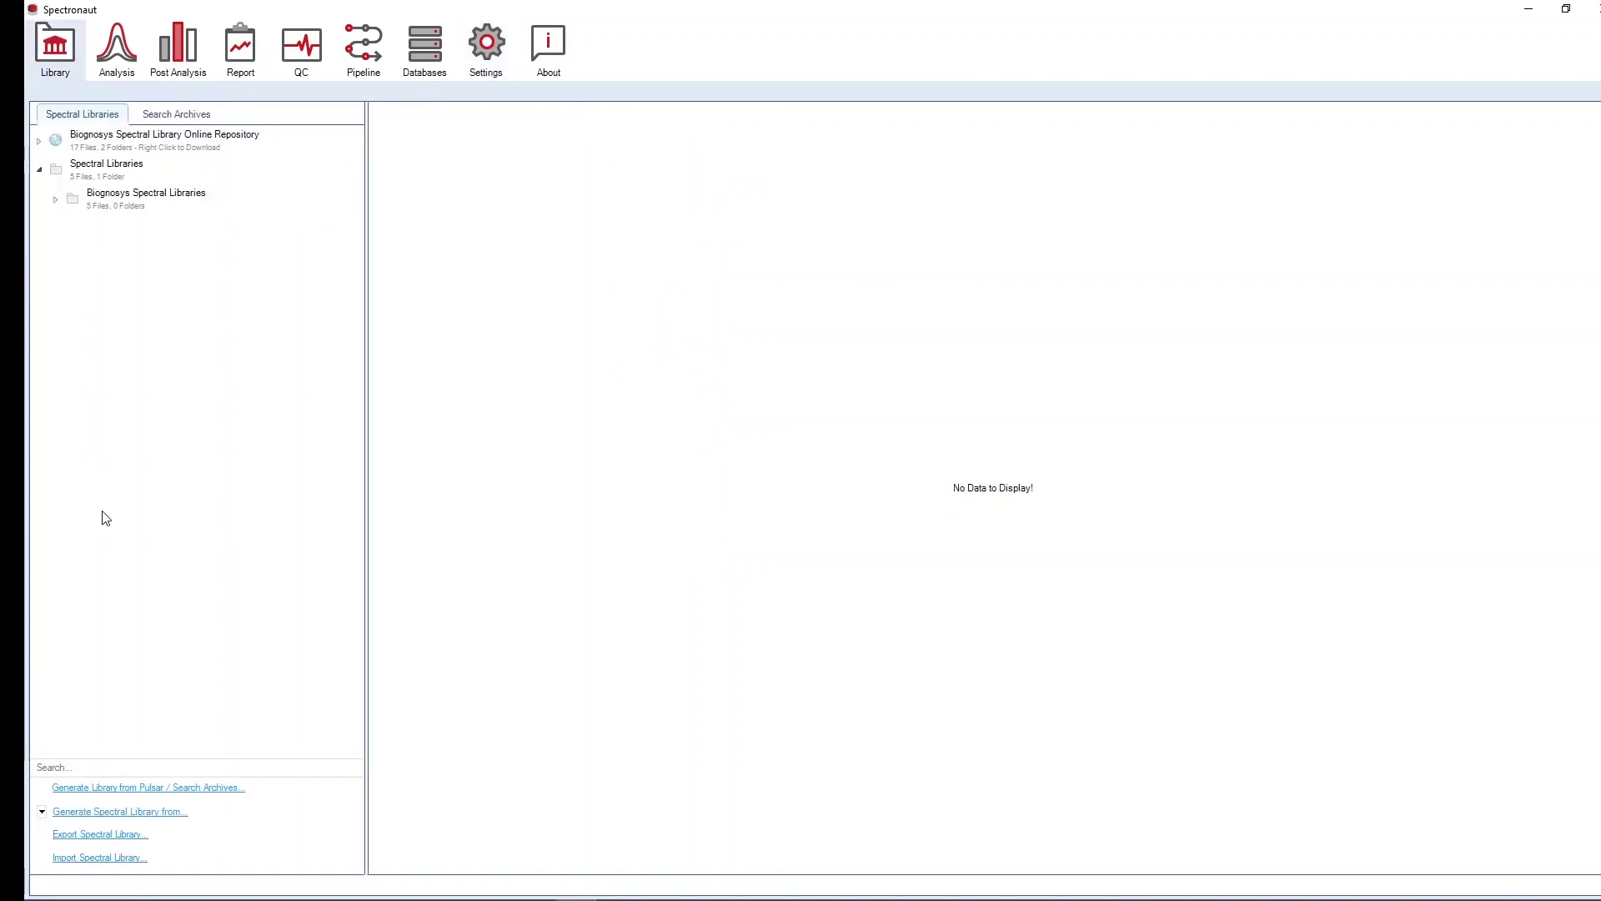
Step: Start a Pulsar library named TestLabelLibrary and add the first five HeLa DIA raw files
{"action": "left_click", "coordinate": [132, 788]}
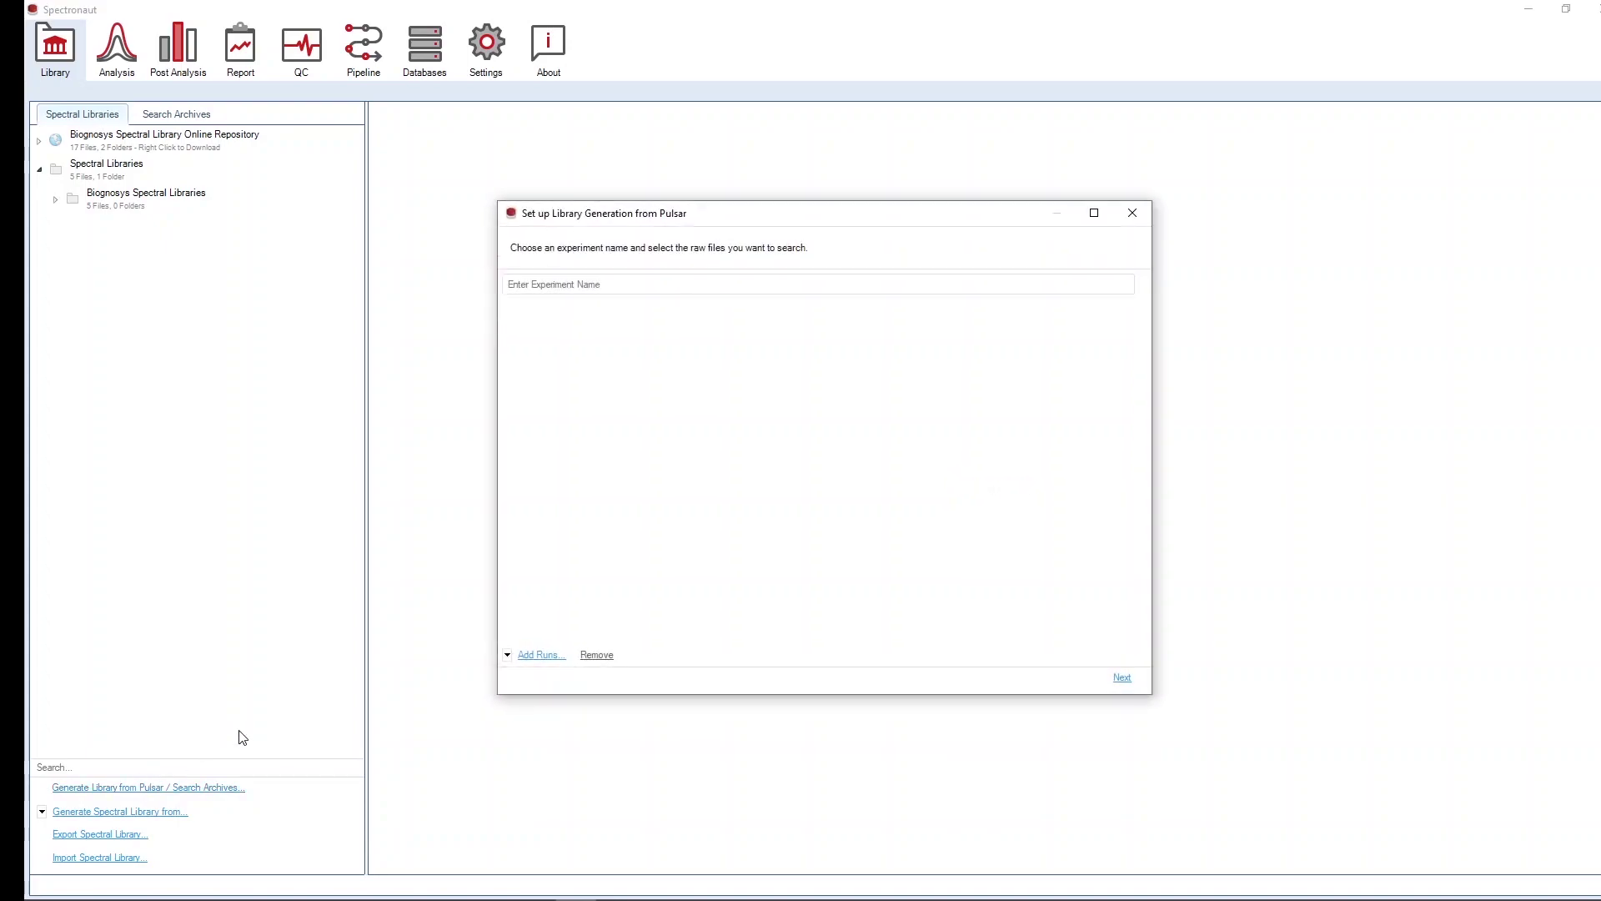
{"action": "left_click", "coordinate": [653, 280]}
{"action": "type", "text": "Test"}
{"action": "type", "text": "LabelLibrary"}
{"action": "left_click", "coordinate": [508, 655]}
{"action": "left_click", "coordinate": [532, 668]}
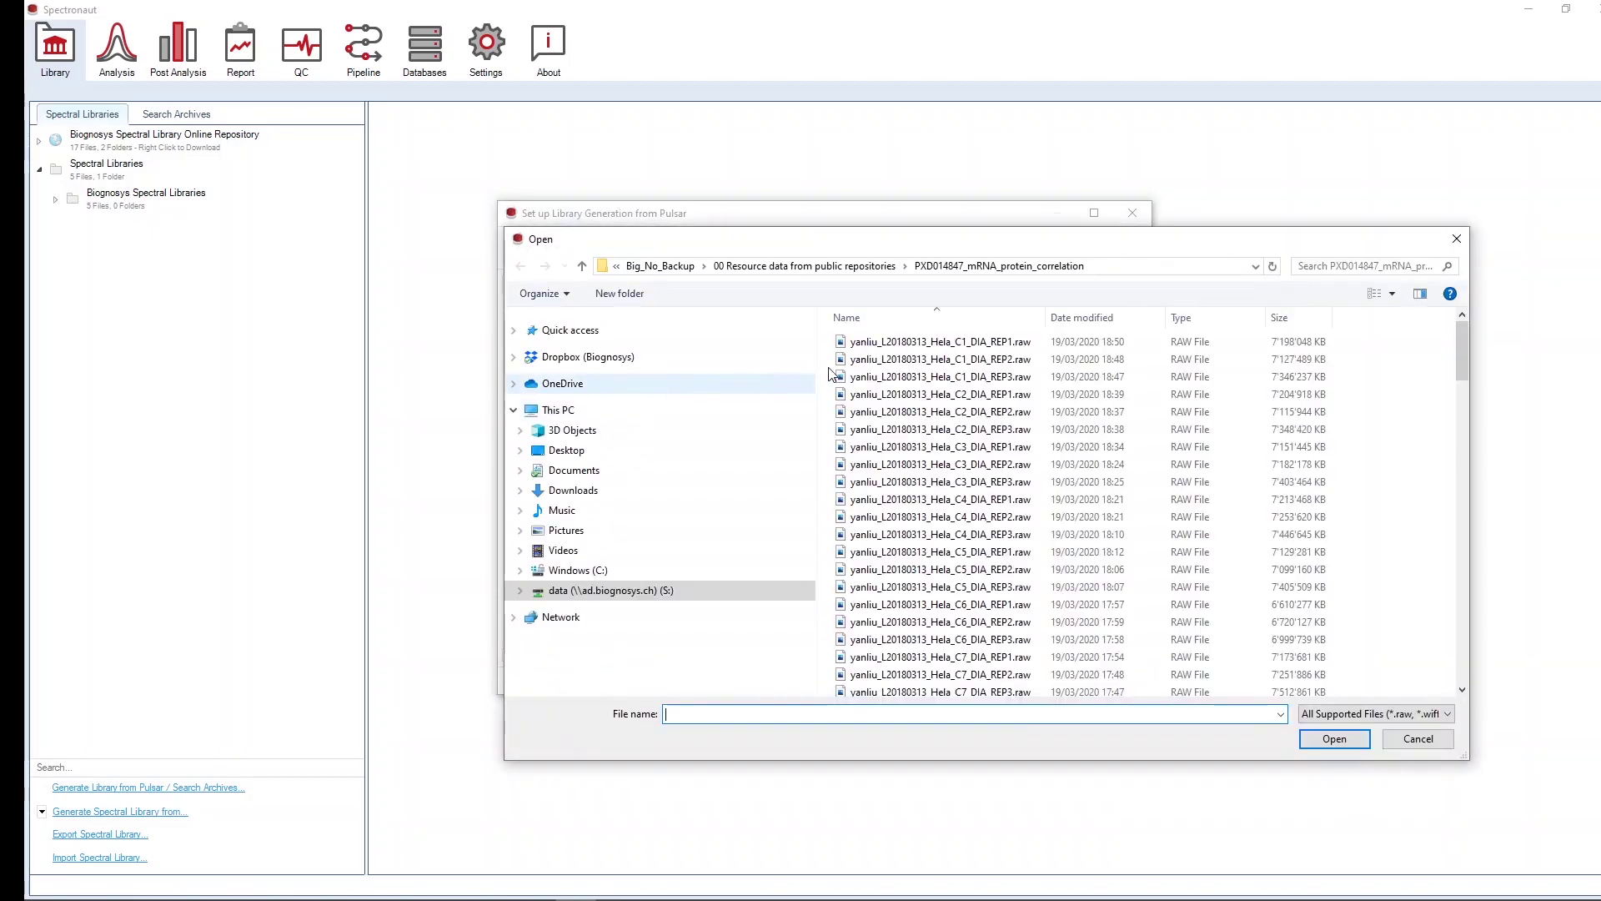
{"action": "left_click", "coordinate": [882, 347]}
{"action": "left_click", "coordinate": [897, 413], "text": "shift"}
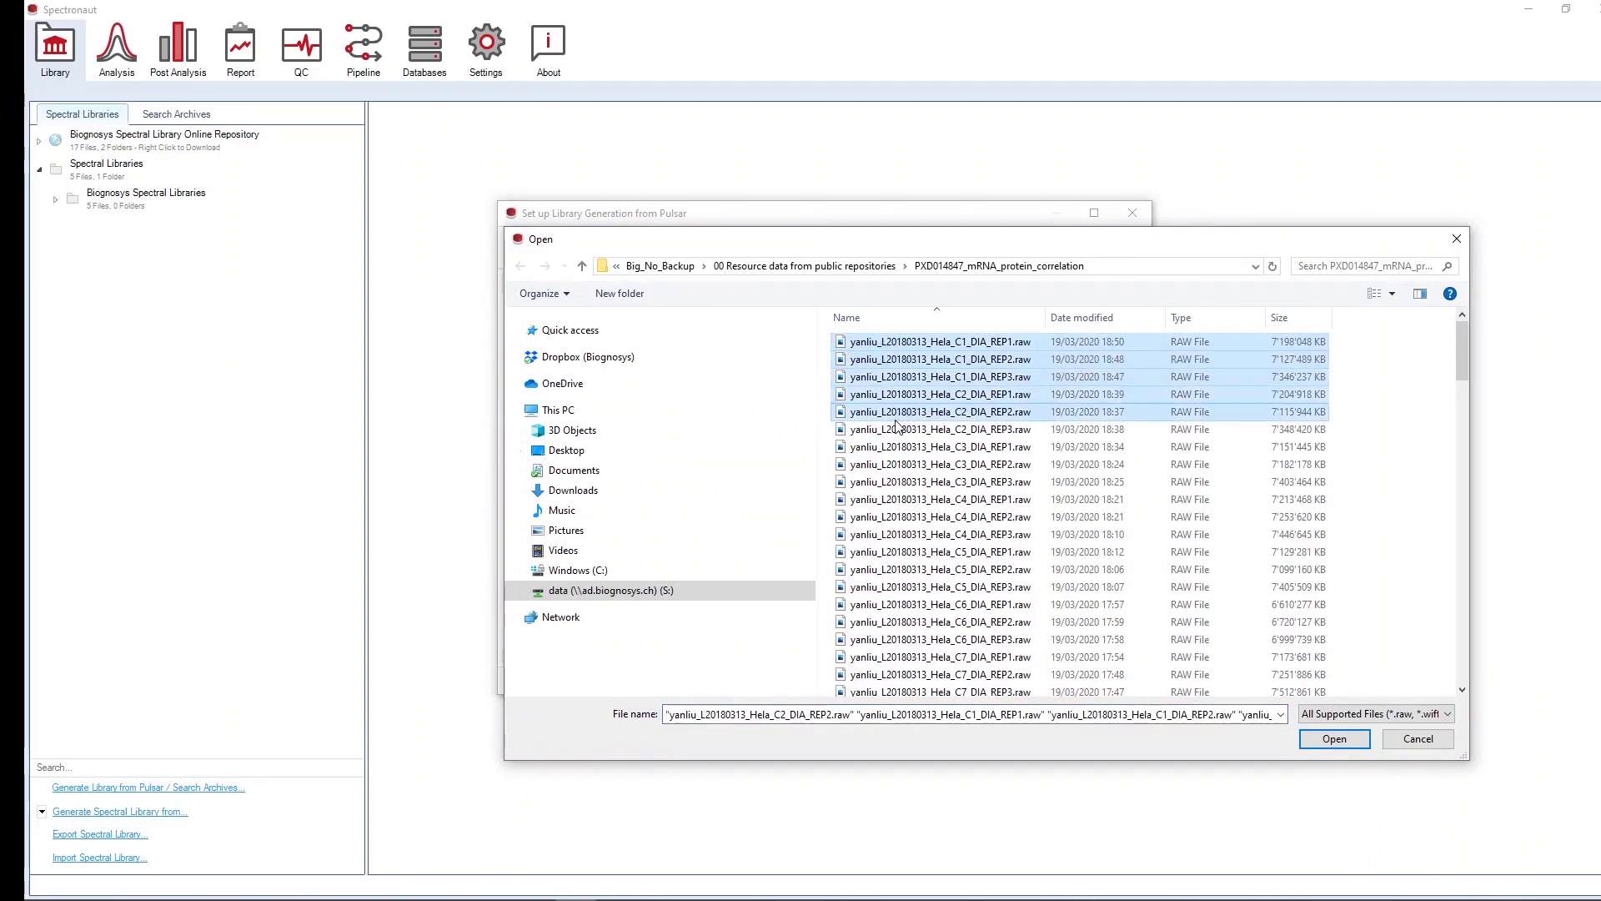
{"action": "key", "text": "Return"}
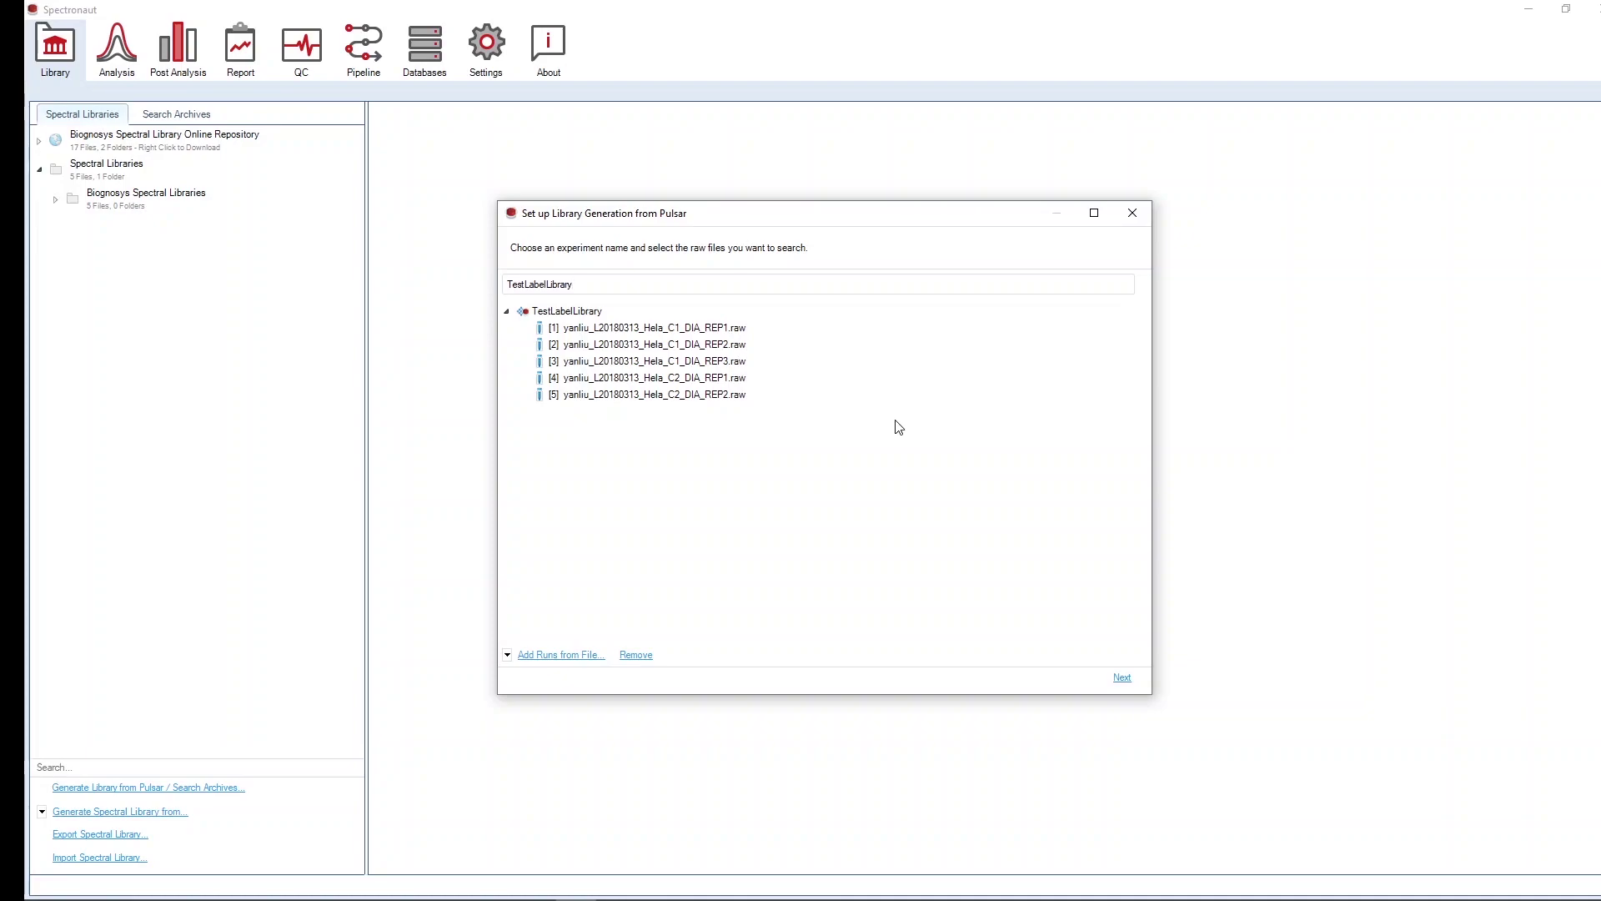
Step: Assign the uniprot_sprot_2017-05-02_HUMAN fasta to all five runs
{"action": "left_click", "coordinate": [1122, 679]}
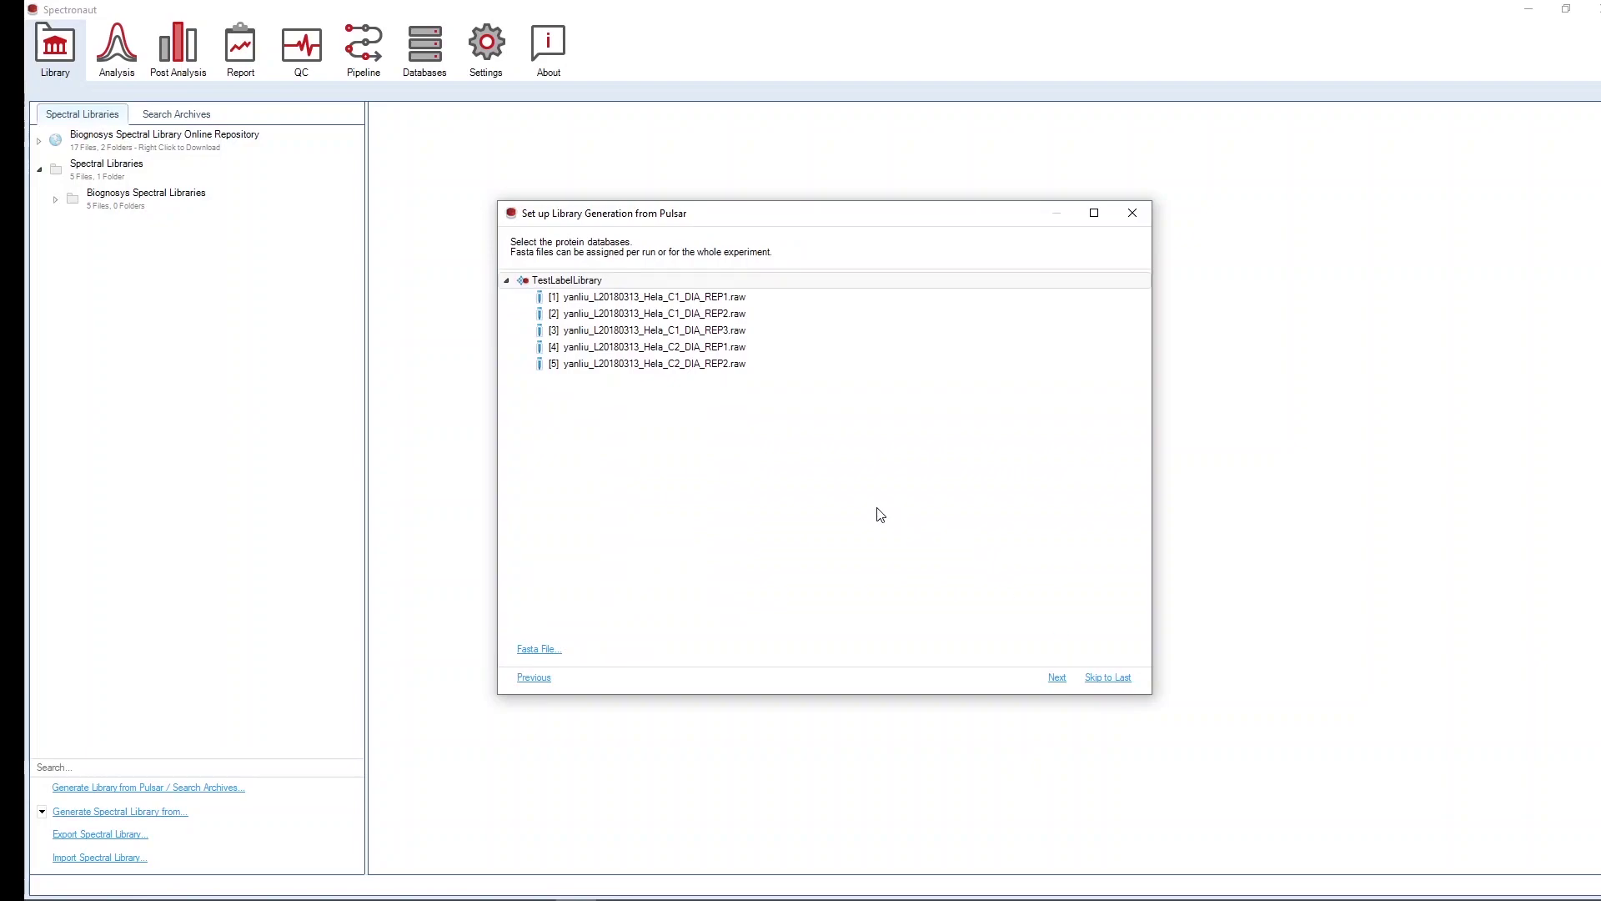
{"action": "left_click", "coordinate": [537, 652]}
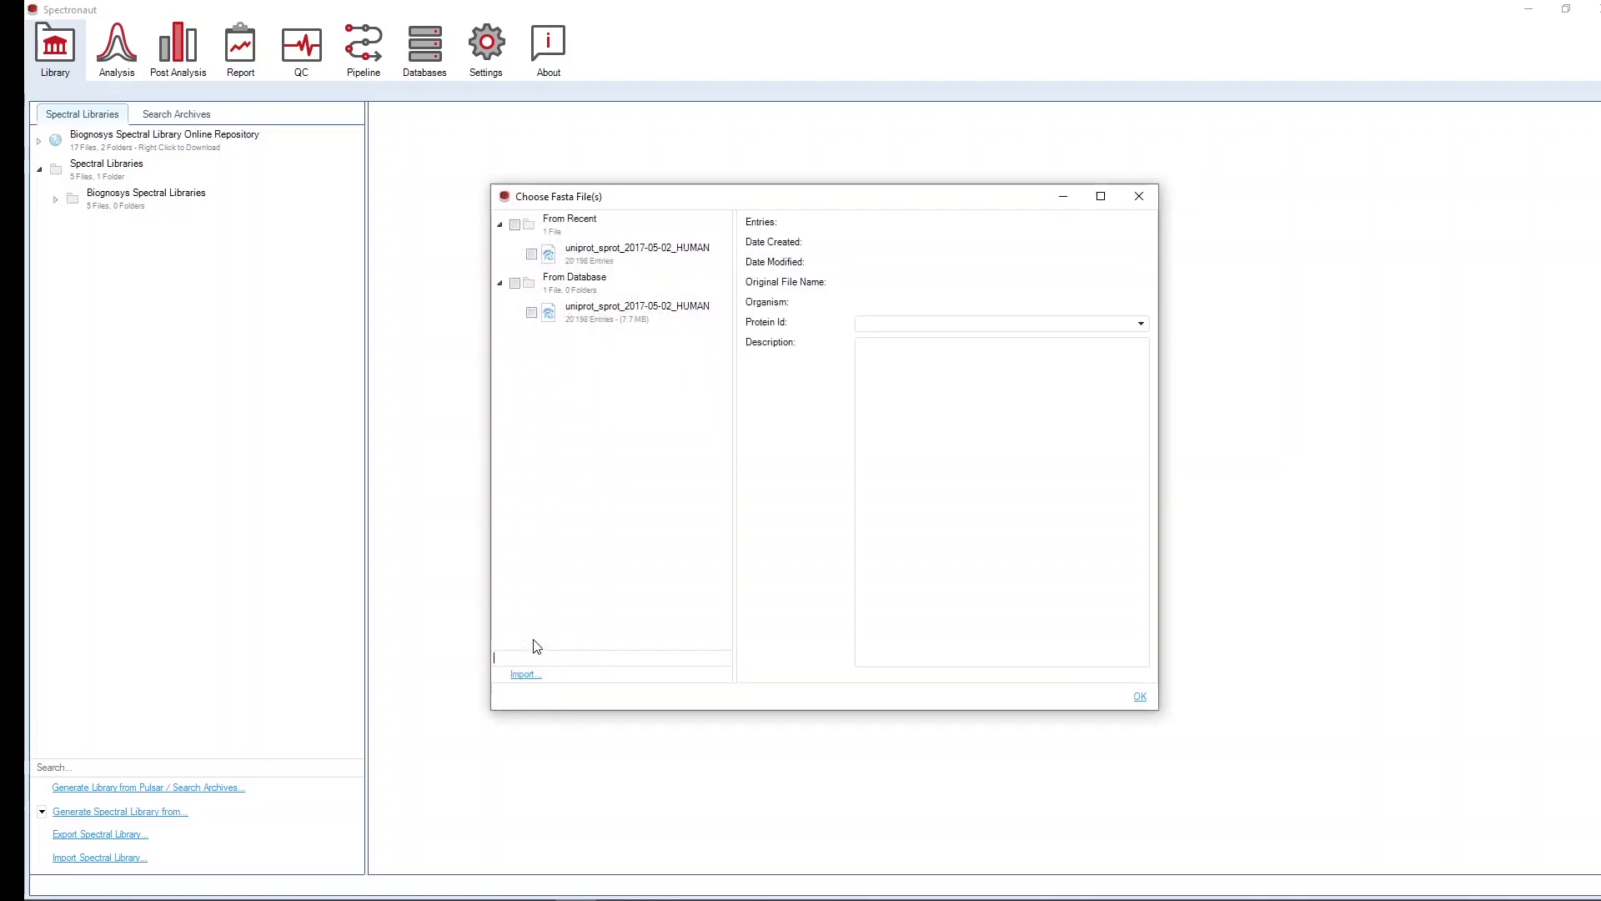
{"action": "left_click", "coordinate": [532, 255]}
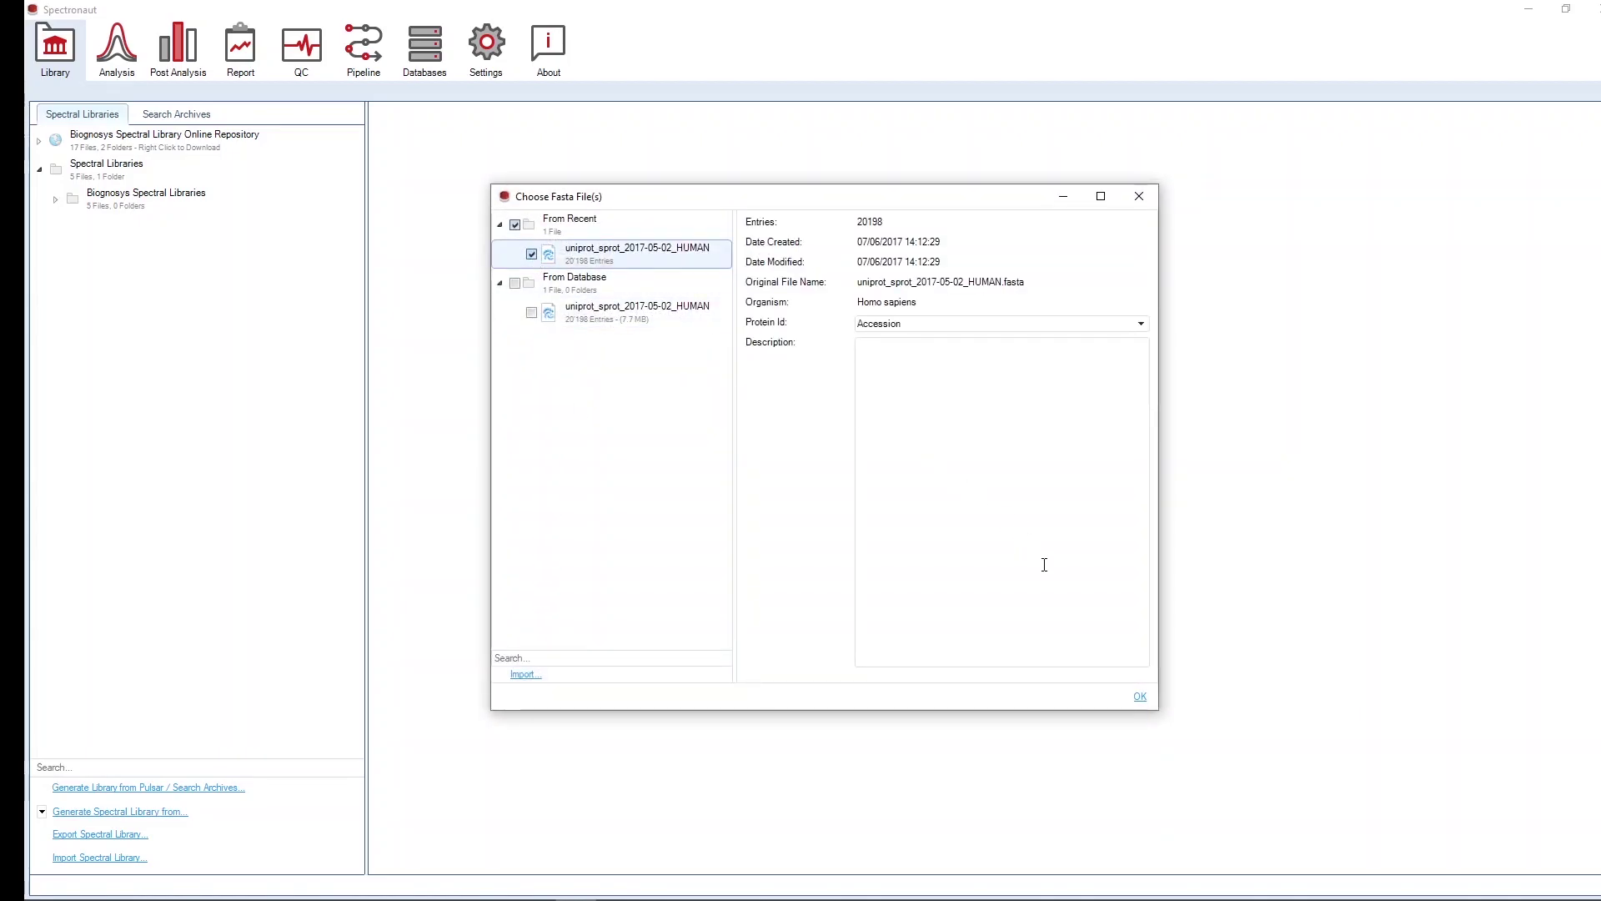
{"action": "left_click", "coordinate": [1139, 695]}
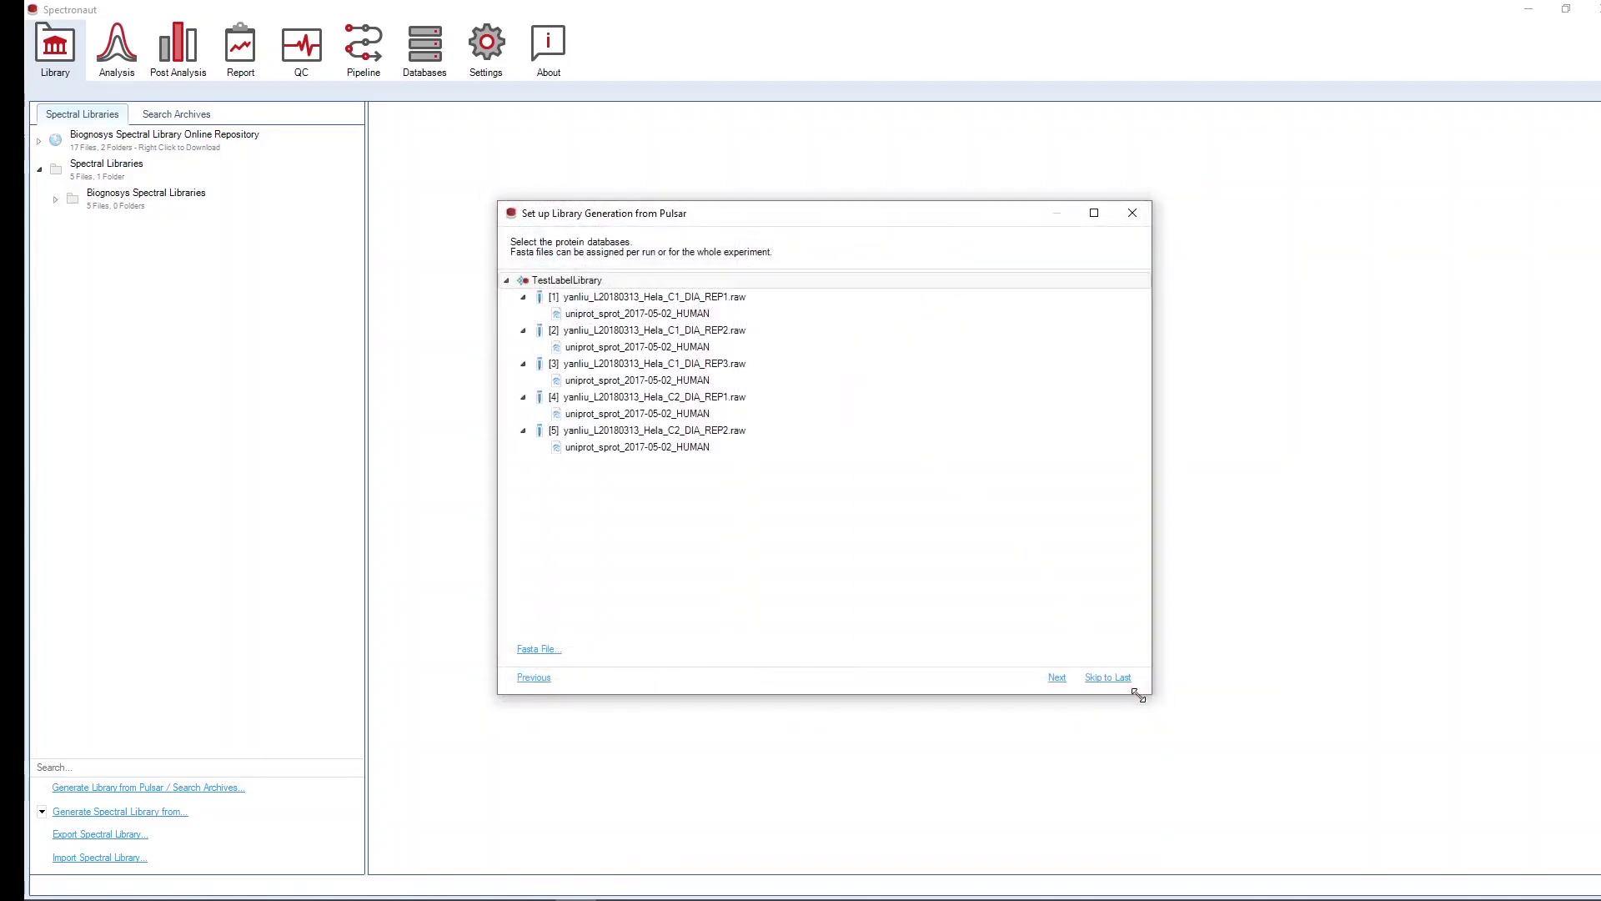
Step: Apply the Arg10Lys8 search settings schema to all five runs
{"action": "left_click", "coordinate": [1058, 679]}
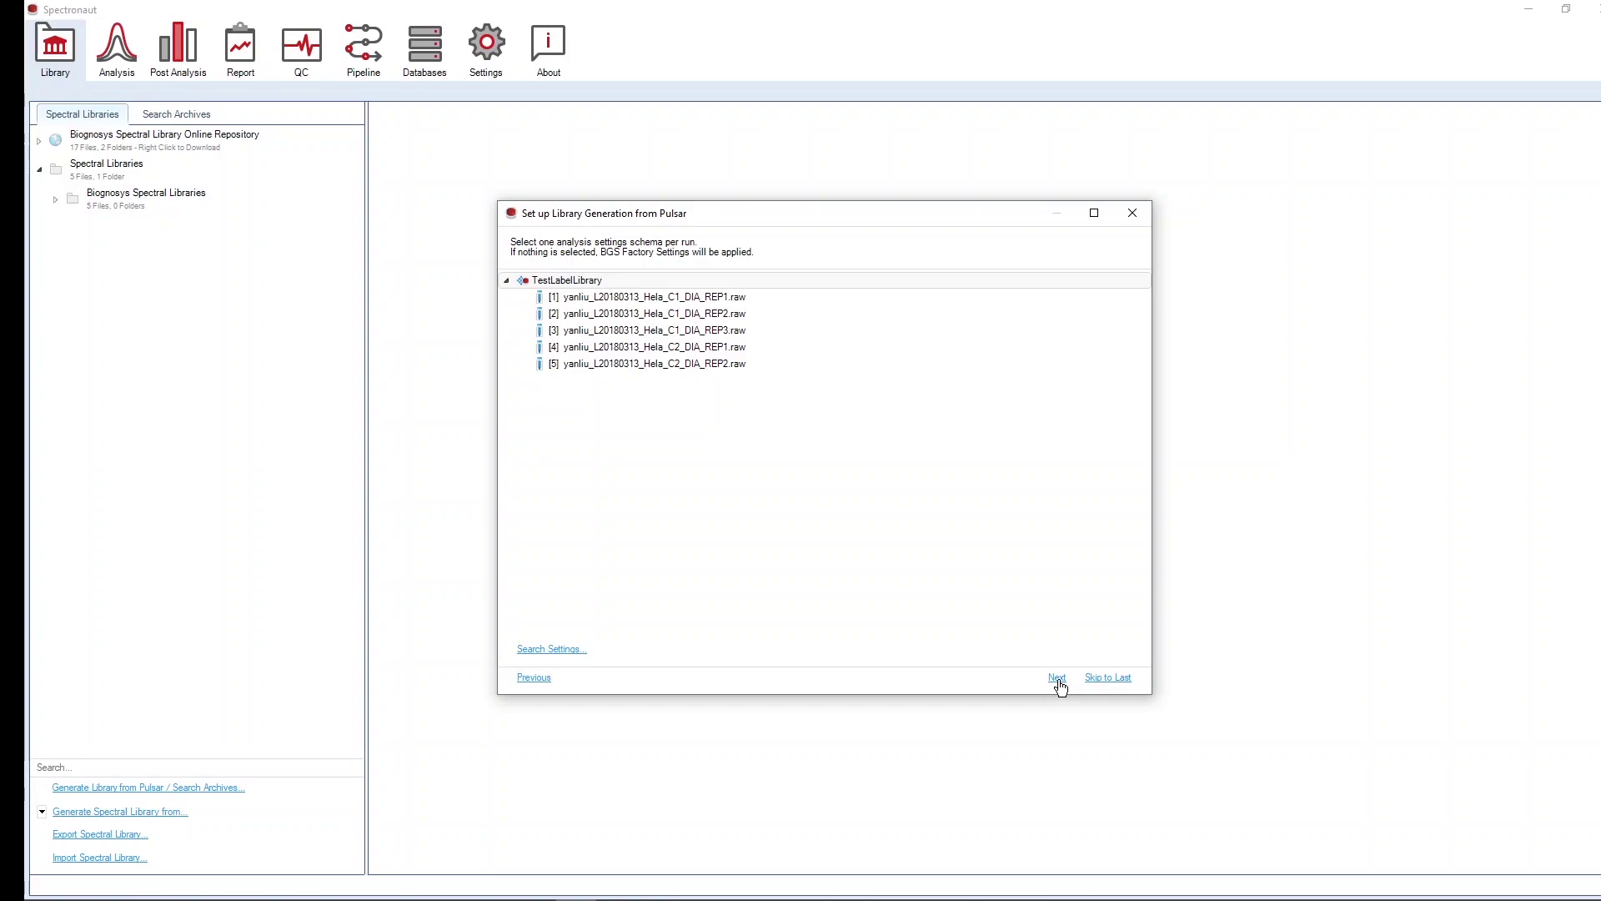
{"action": "left_click", "coordinate": [540, 651]}
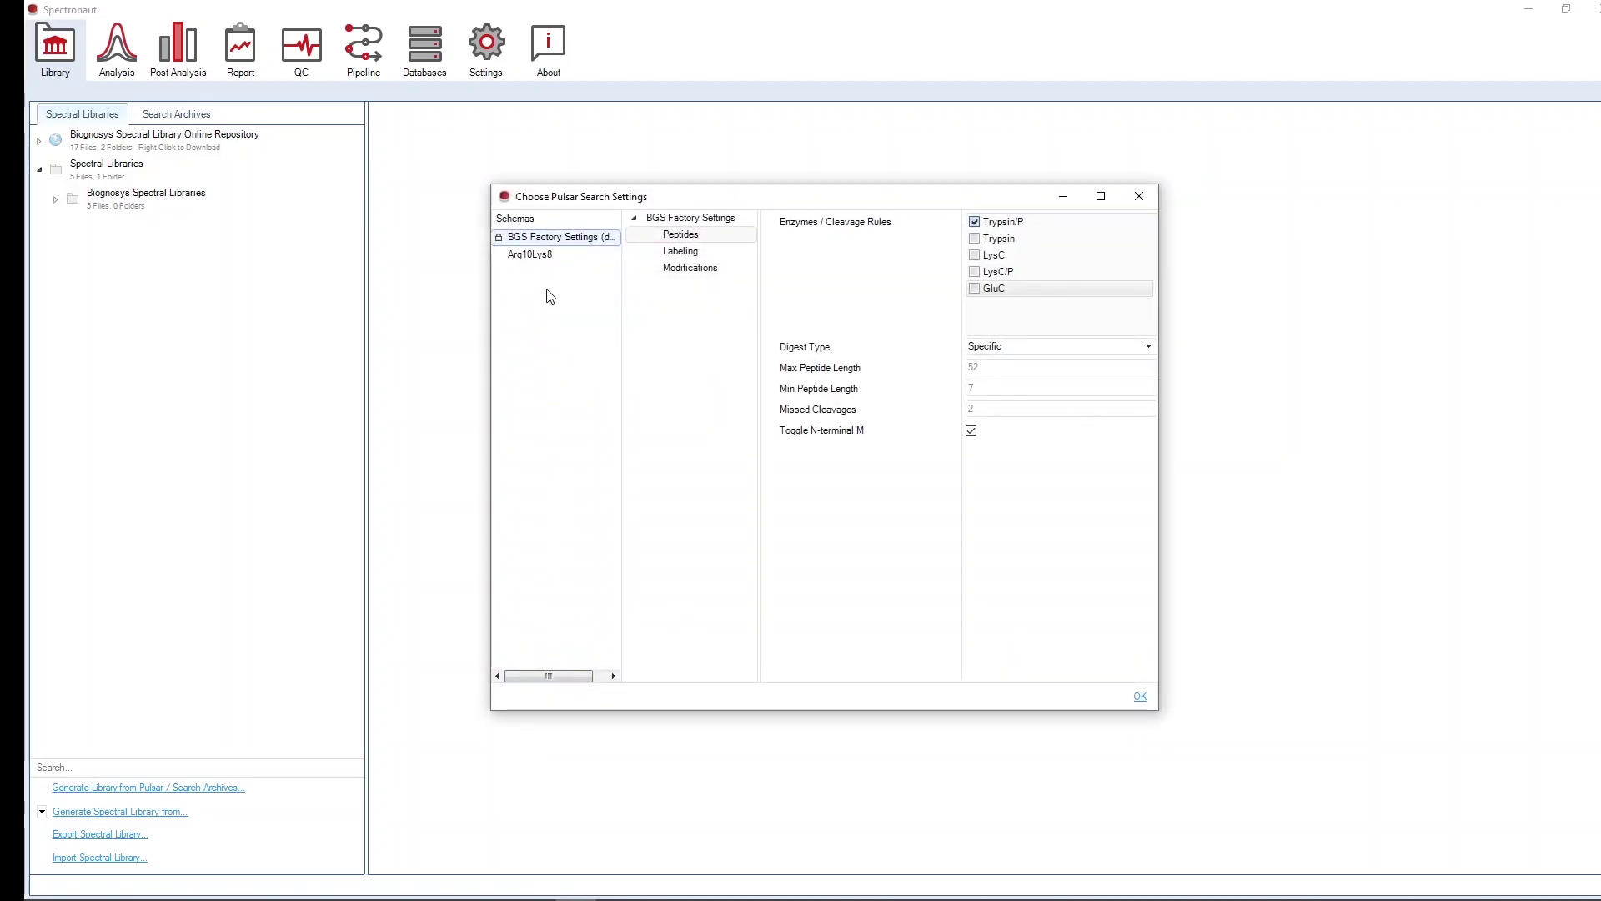
{"action": "left_click", "coordinate": [533, 256]}
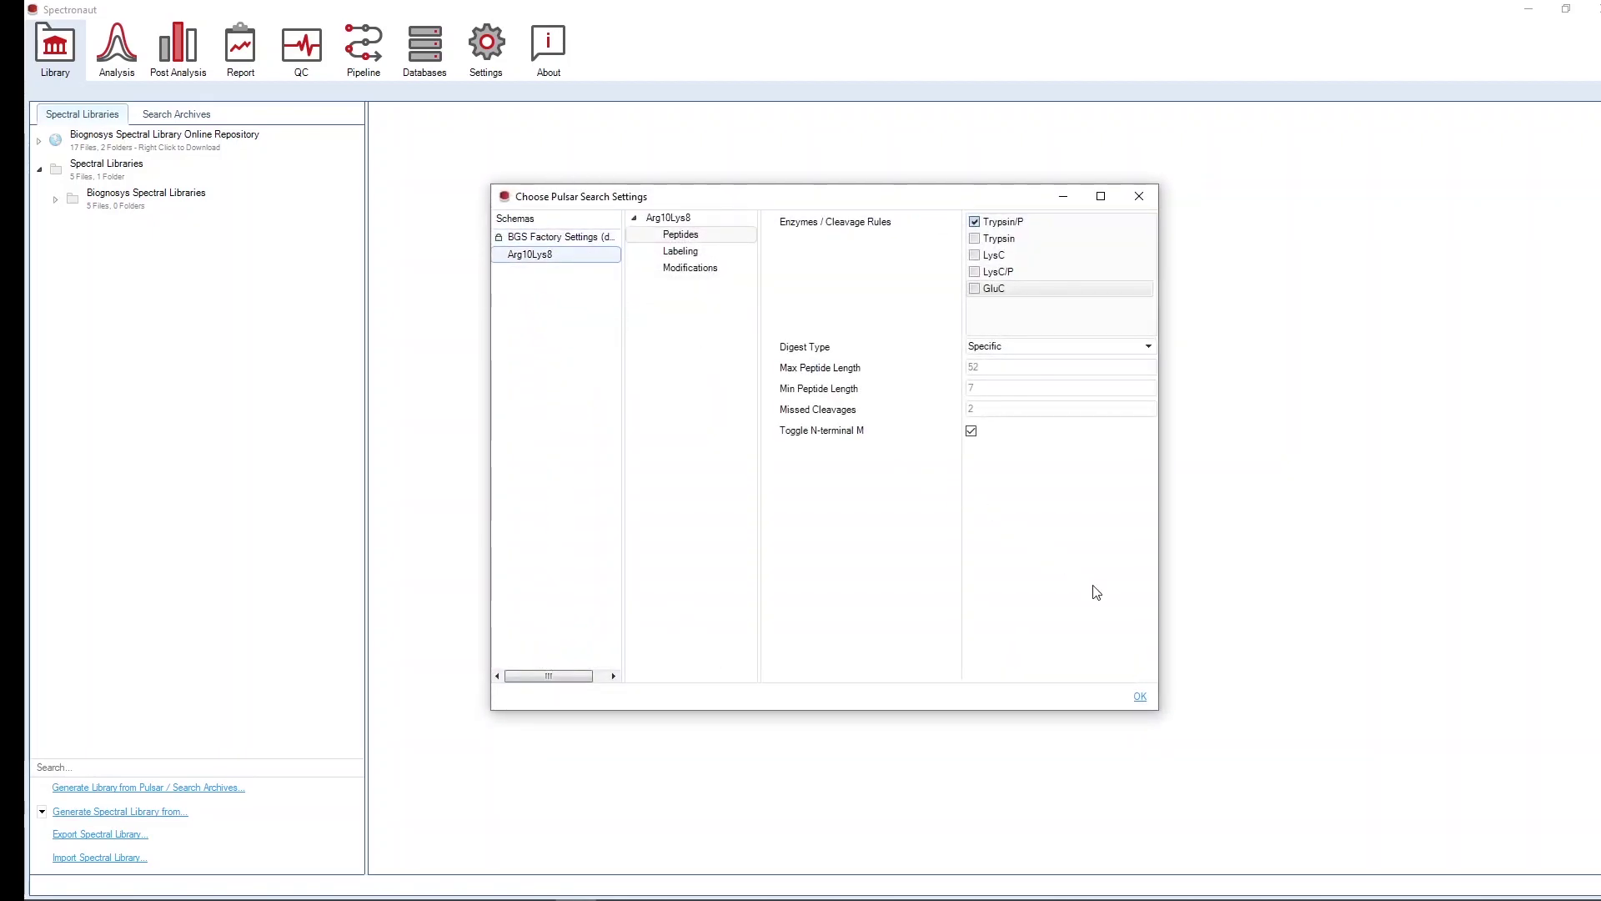
{"action": "left_click", "coordinate": [1141, 700]}
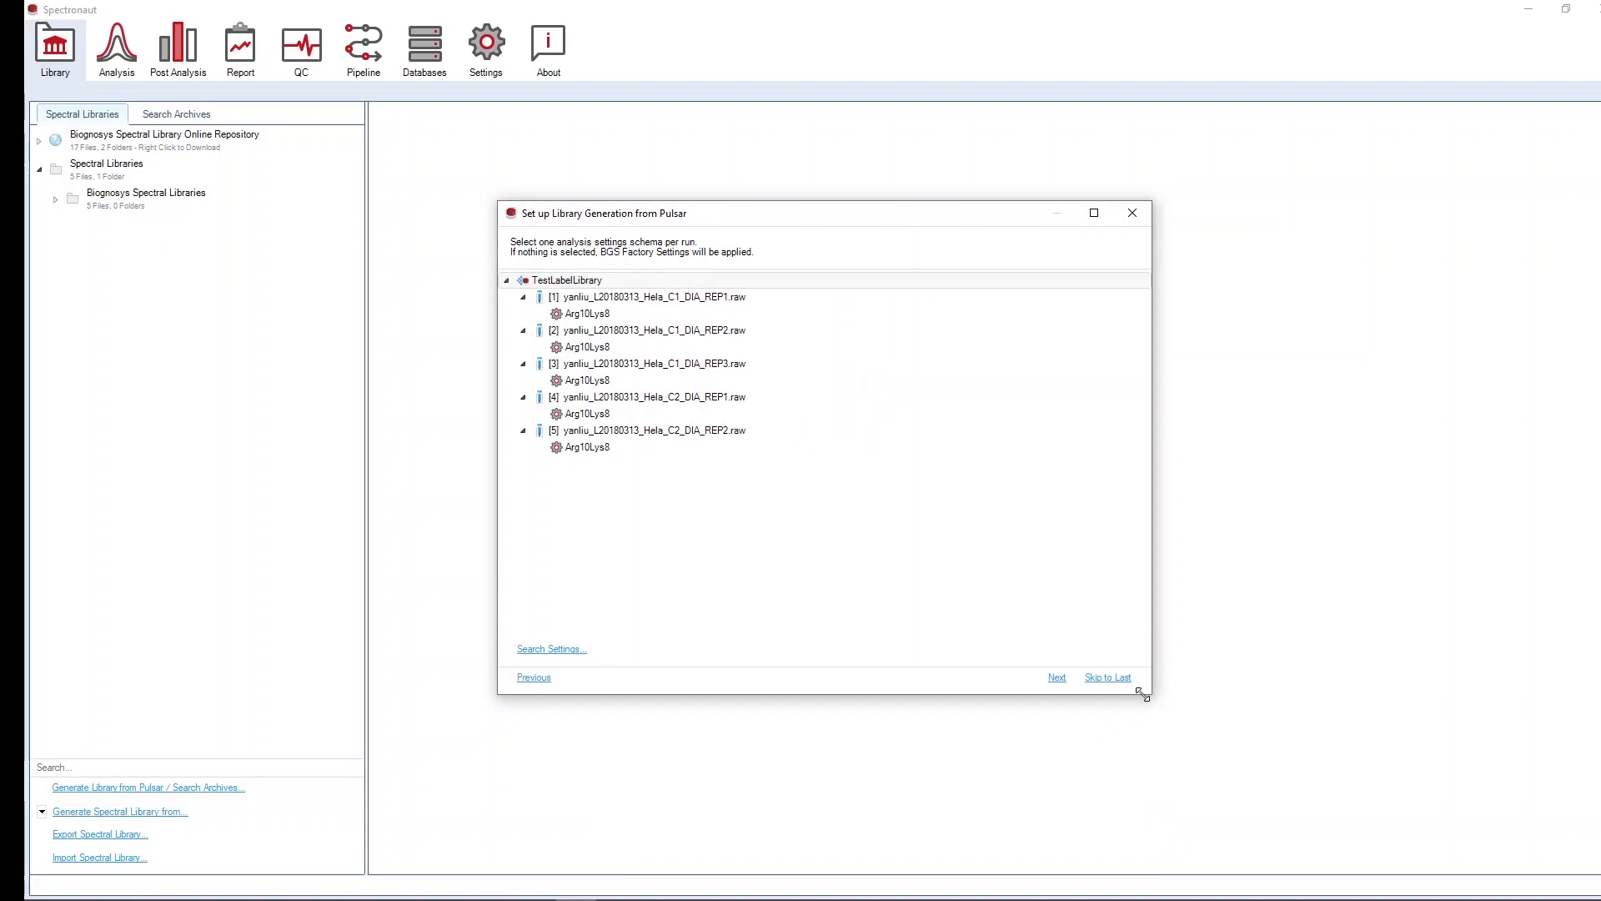
Step: Skip the search archive, protein inference and gene annotation pages, then pick the LabelLibrary schema
{"action": "left_click", "coordinate": [1058, 677]}
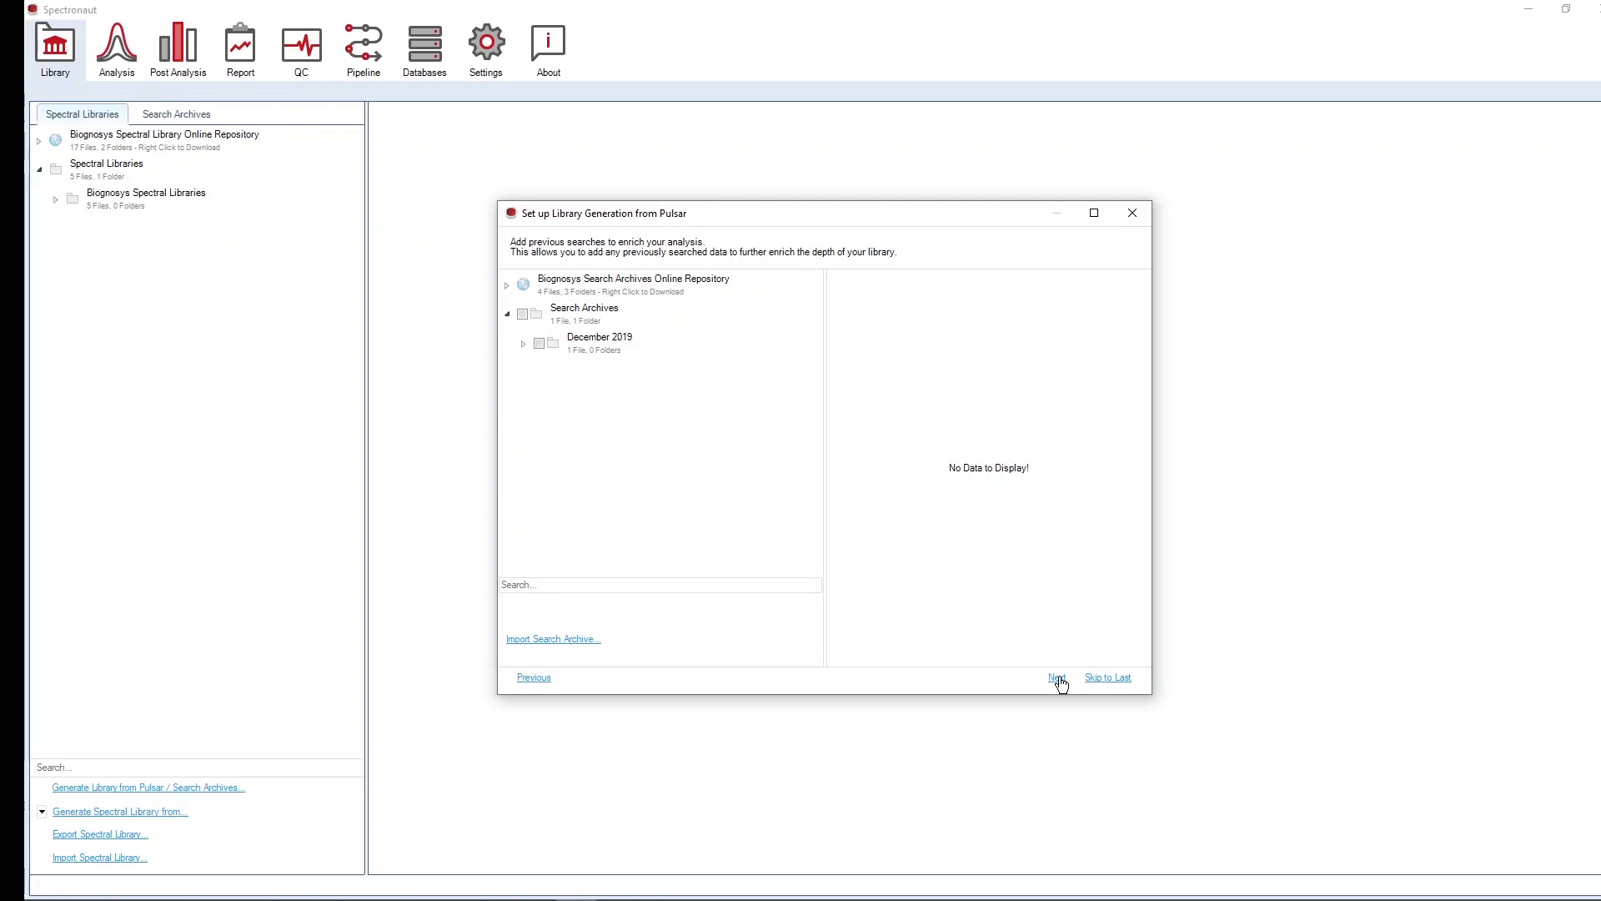
{"action": "left_click", "coordinate": [1059, 682]}
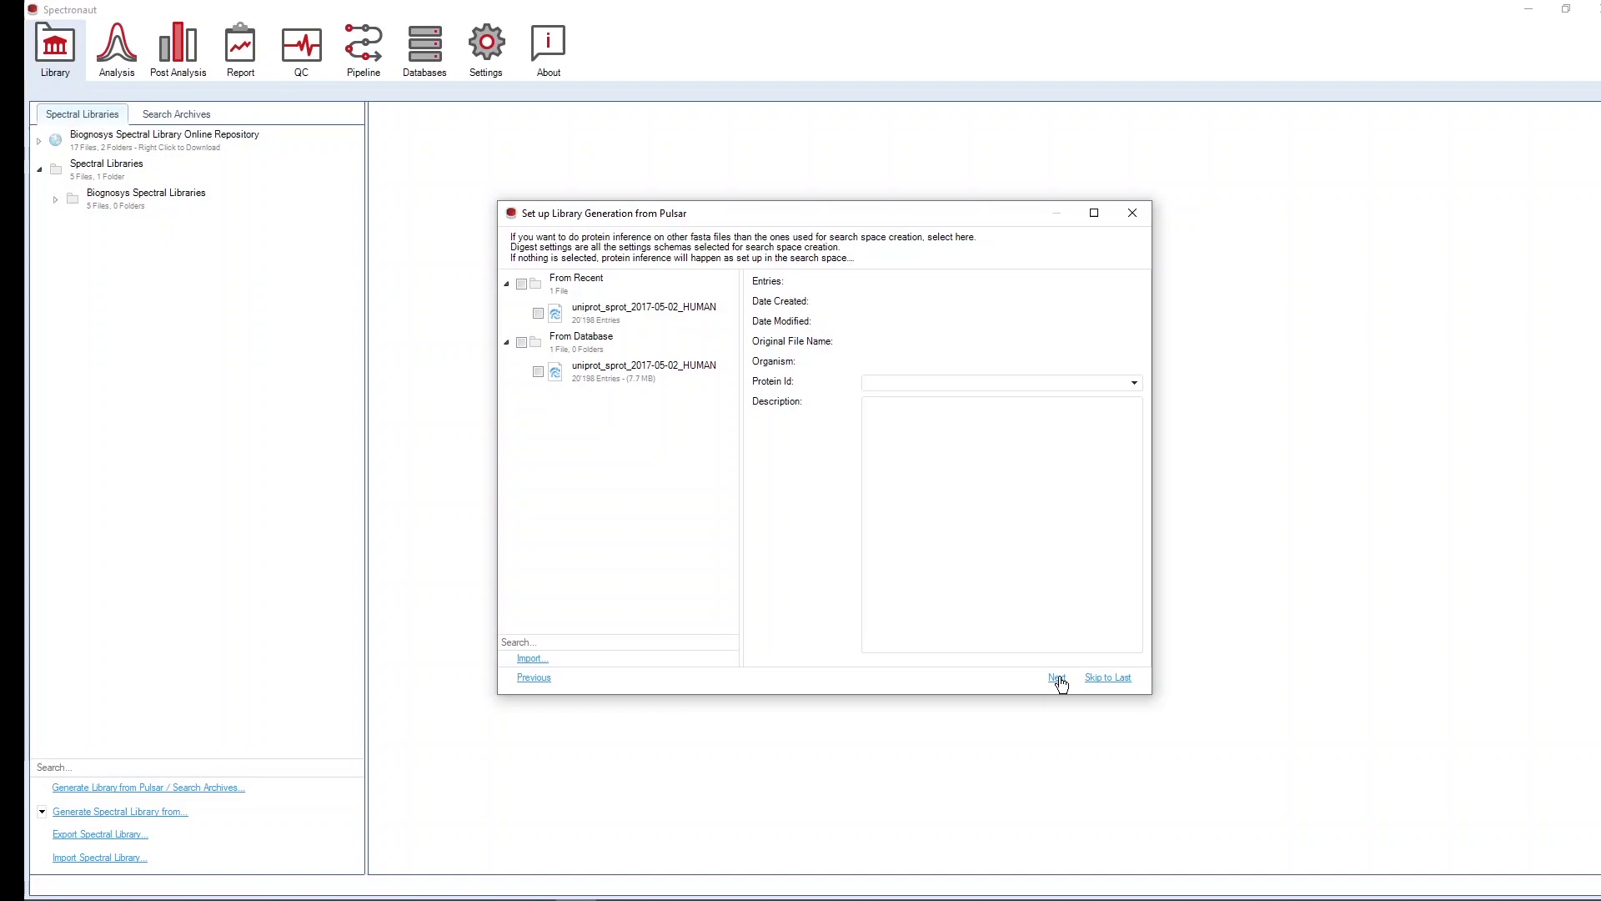
{"action": "left_click", "coordinate": [1058, 681]}
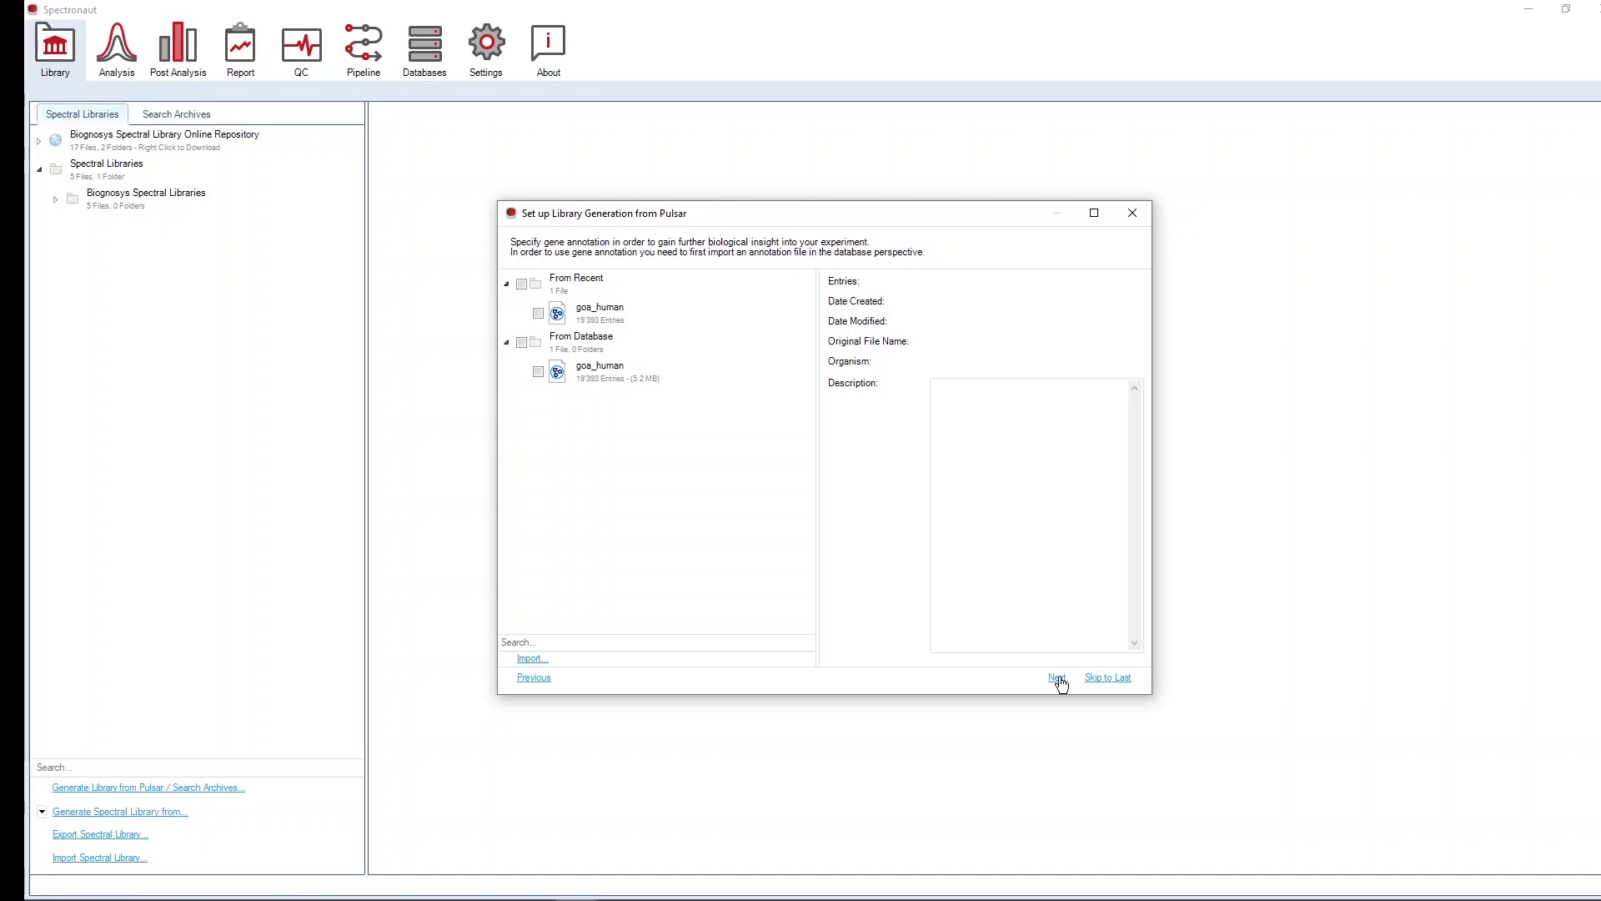
{"action": "left_click", "coordinate": [1059, 679]}
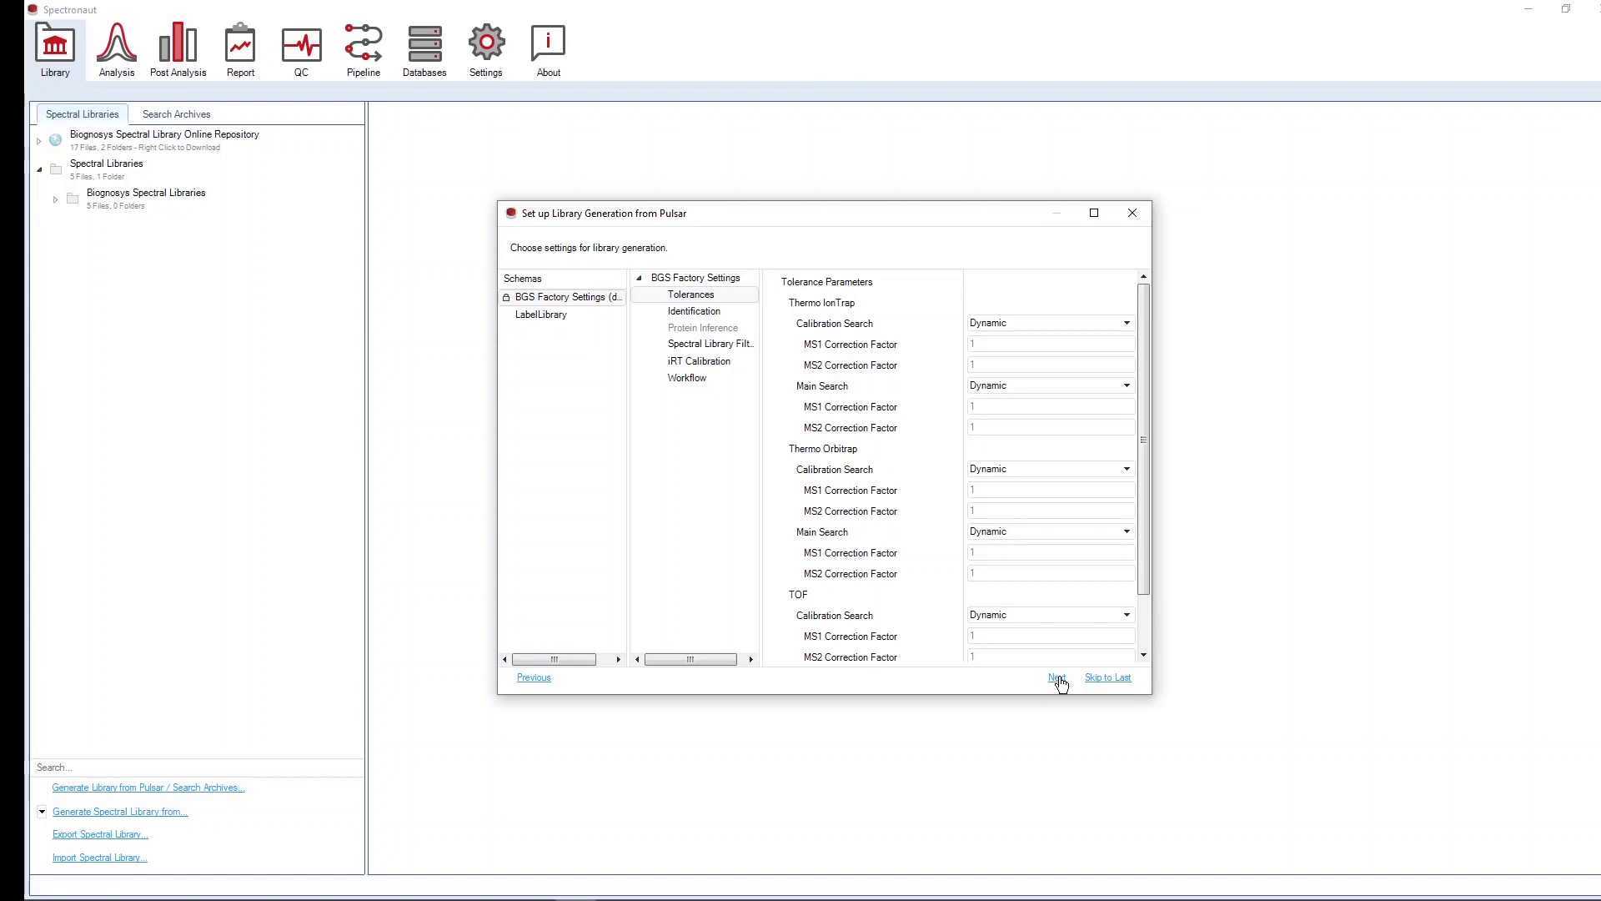
{"action": "left_click", "coordinate": [546, 324]}
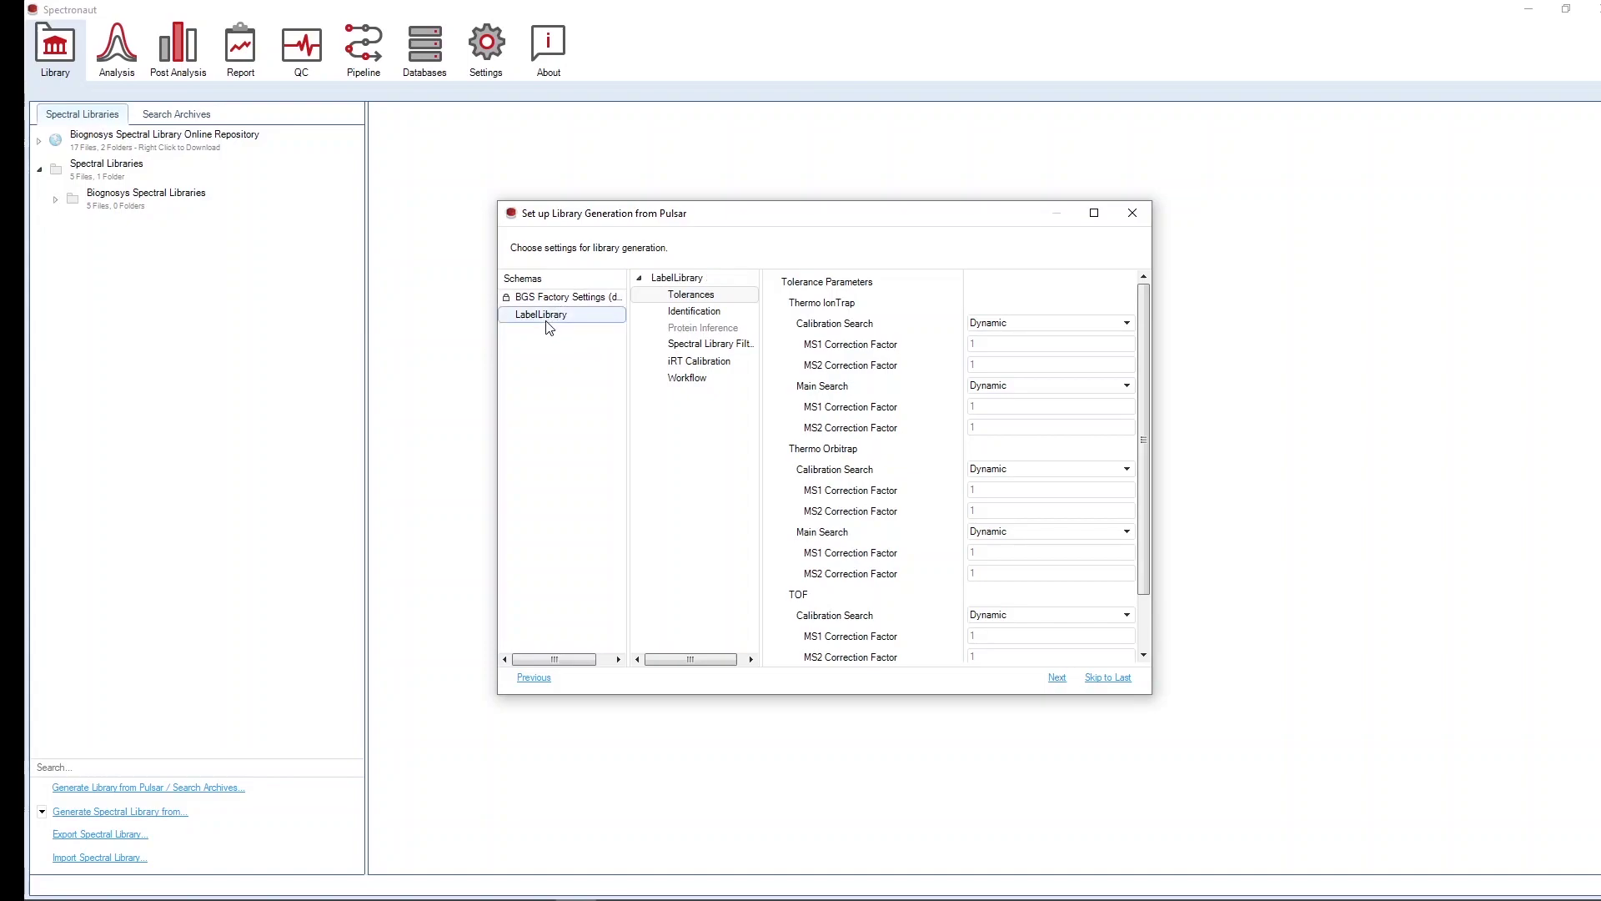
Step: Launch the TestLabelLibrary generation and view the CT_pSILAC_SM2.0d_HU_SILAC_DIA library's summary
{"action": "left_click", "coordinate": [1058, 678]}
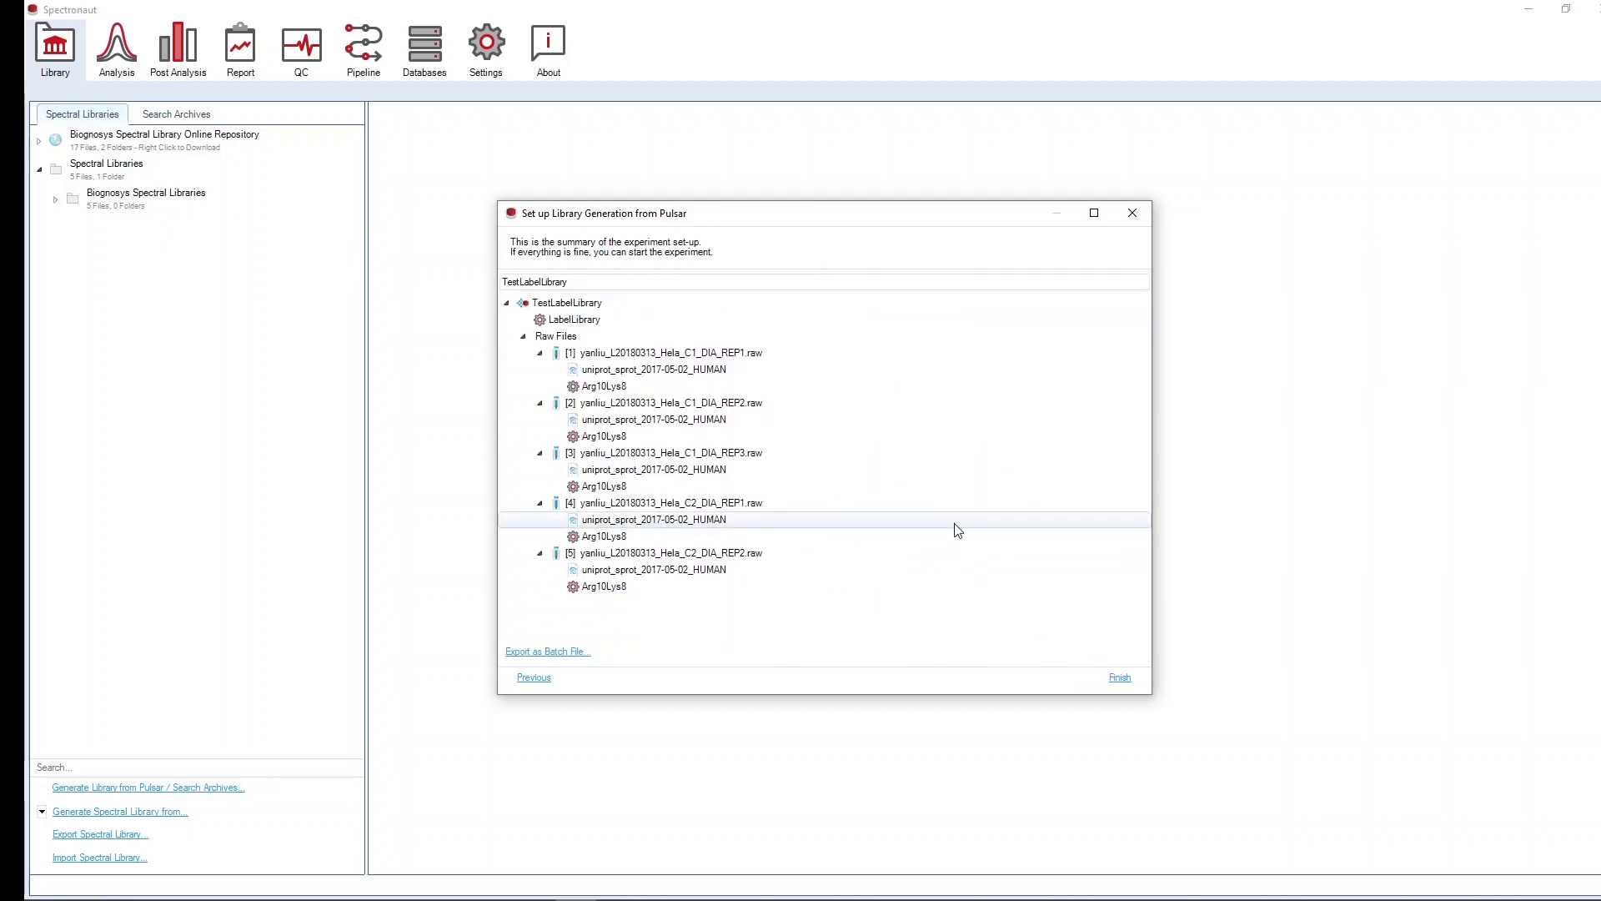
{"action": "left_click", "coordinate": [1098, 681]}
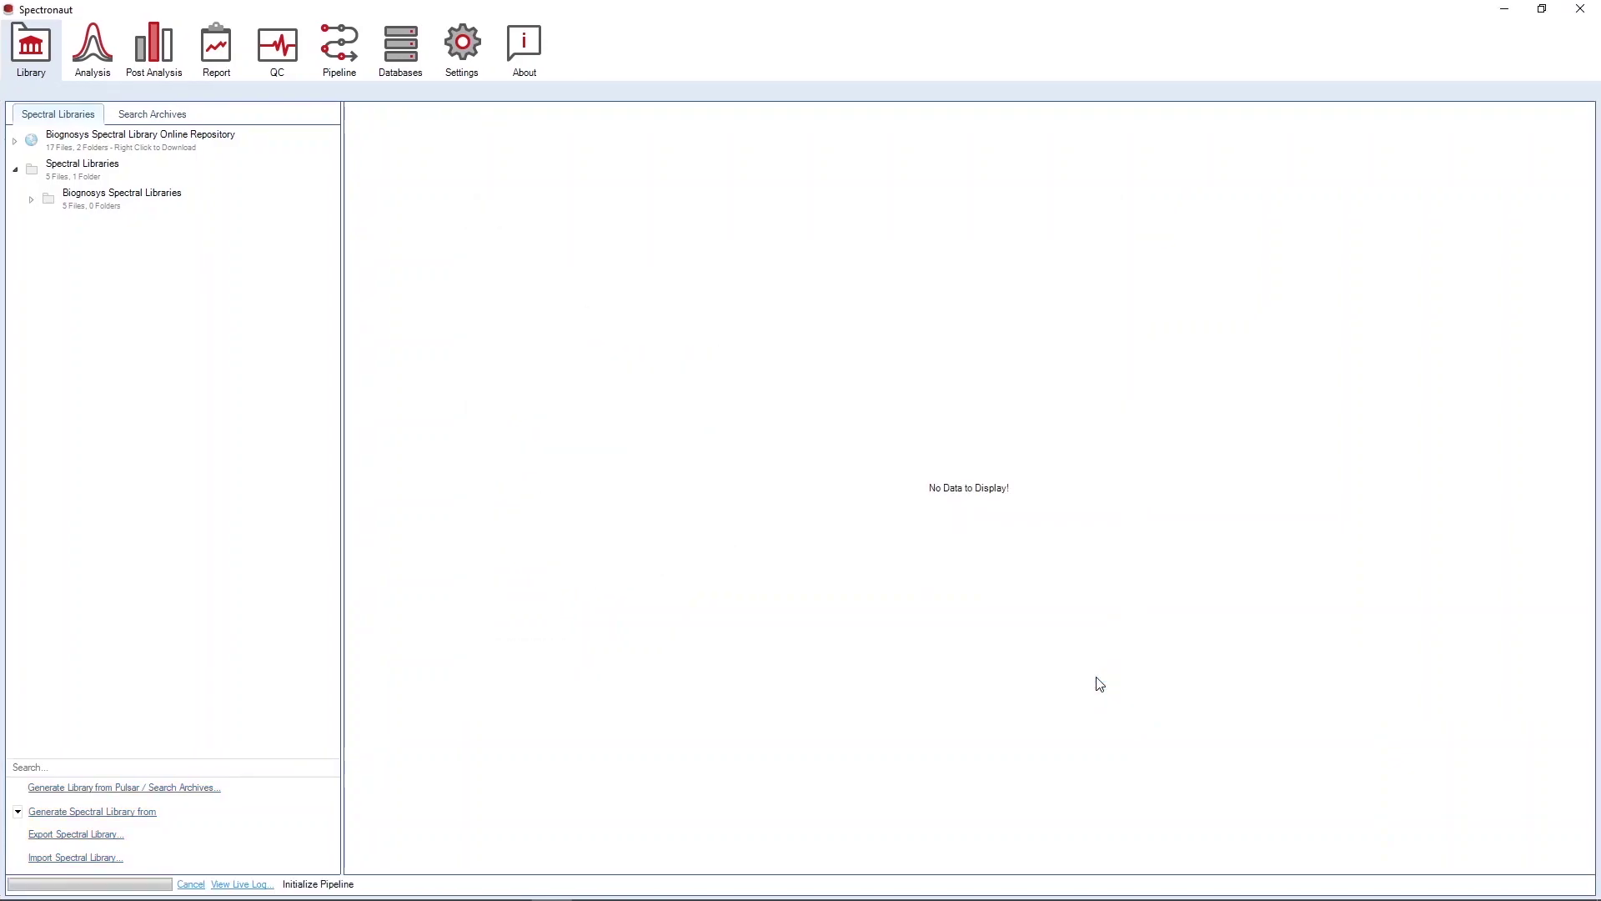
{"action": "left_click", "coordinate": [31, 201]}
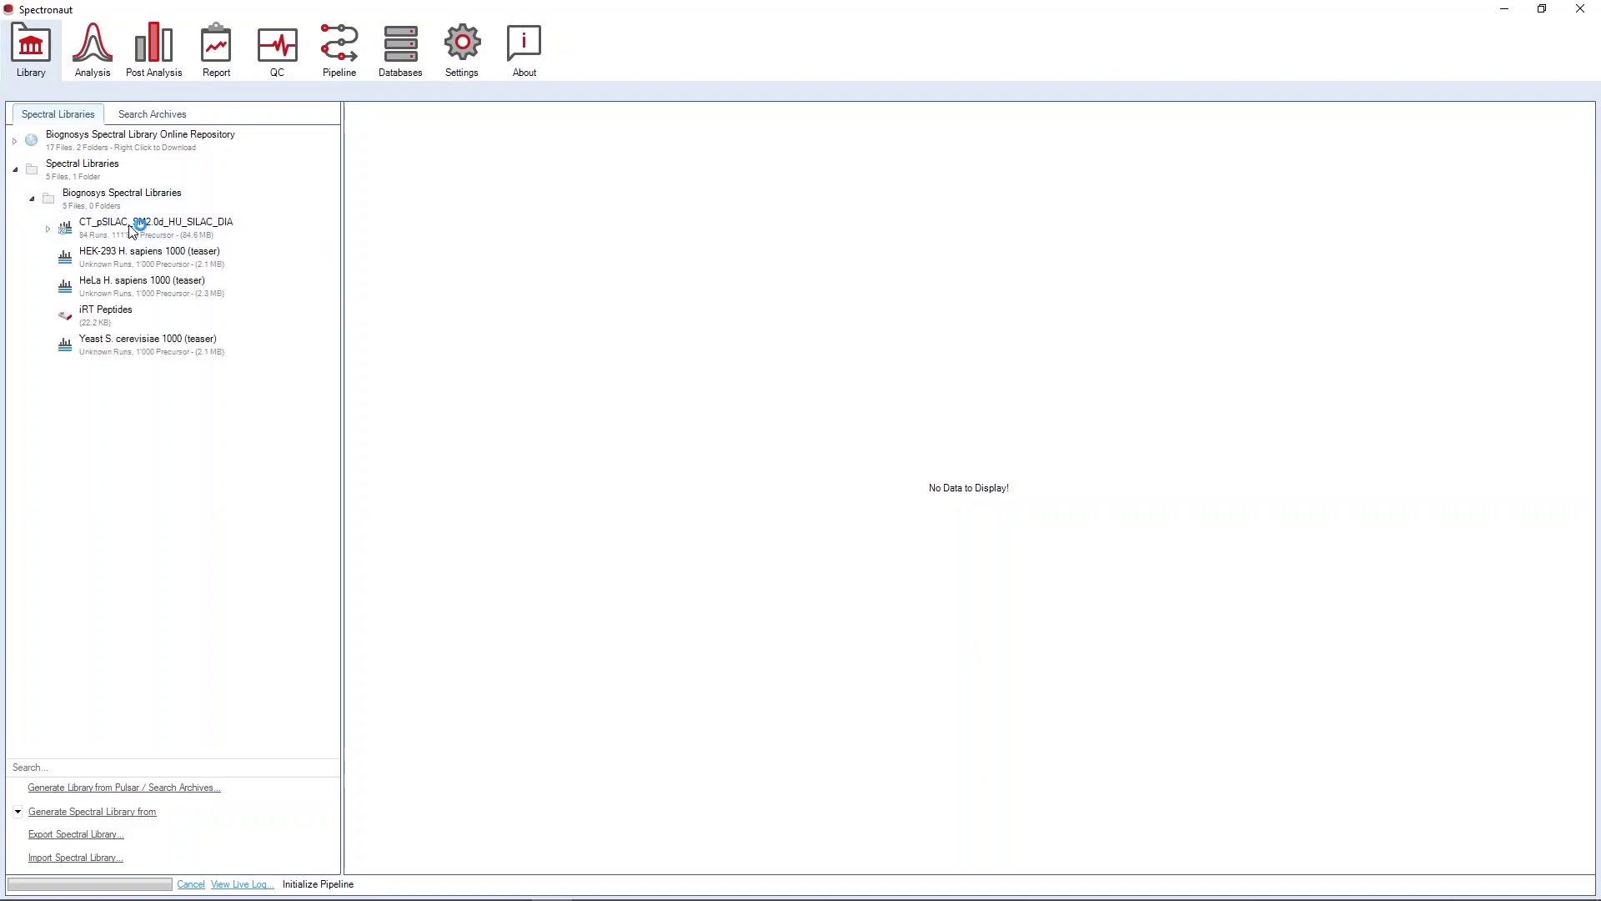
{"action": "left_click", "coordinate": [130, 231]}
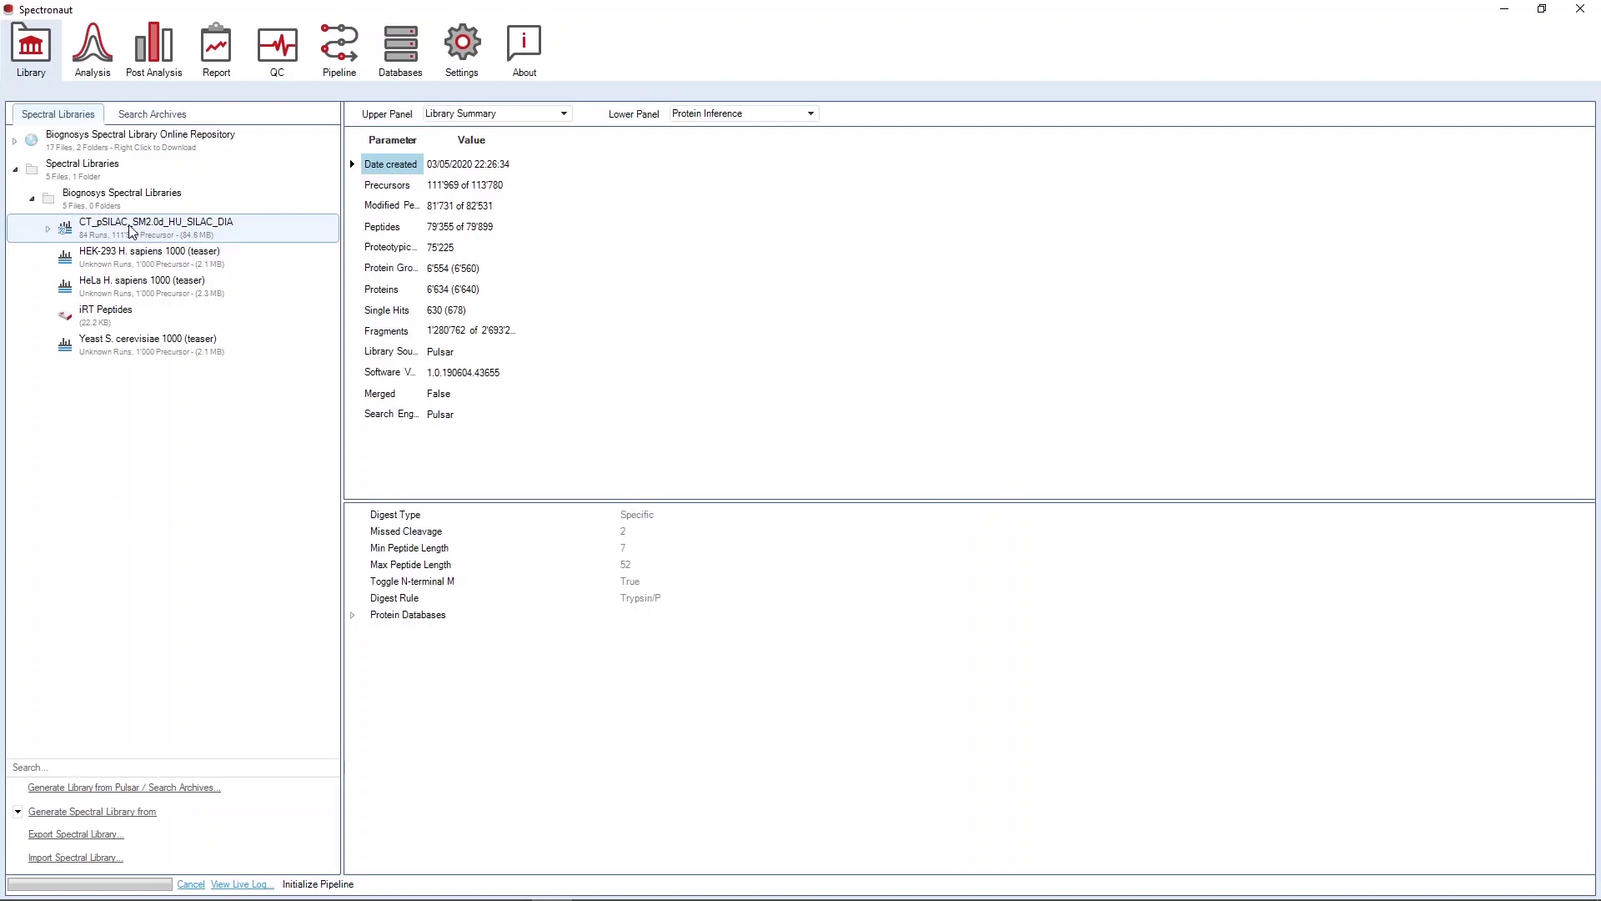
{"action": "double_click", "coordinate": [424, 140]}
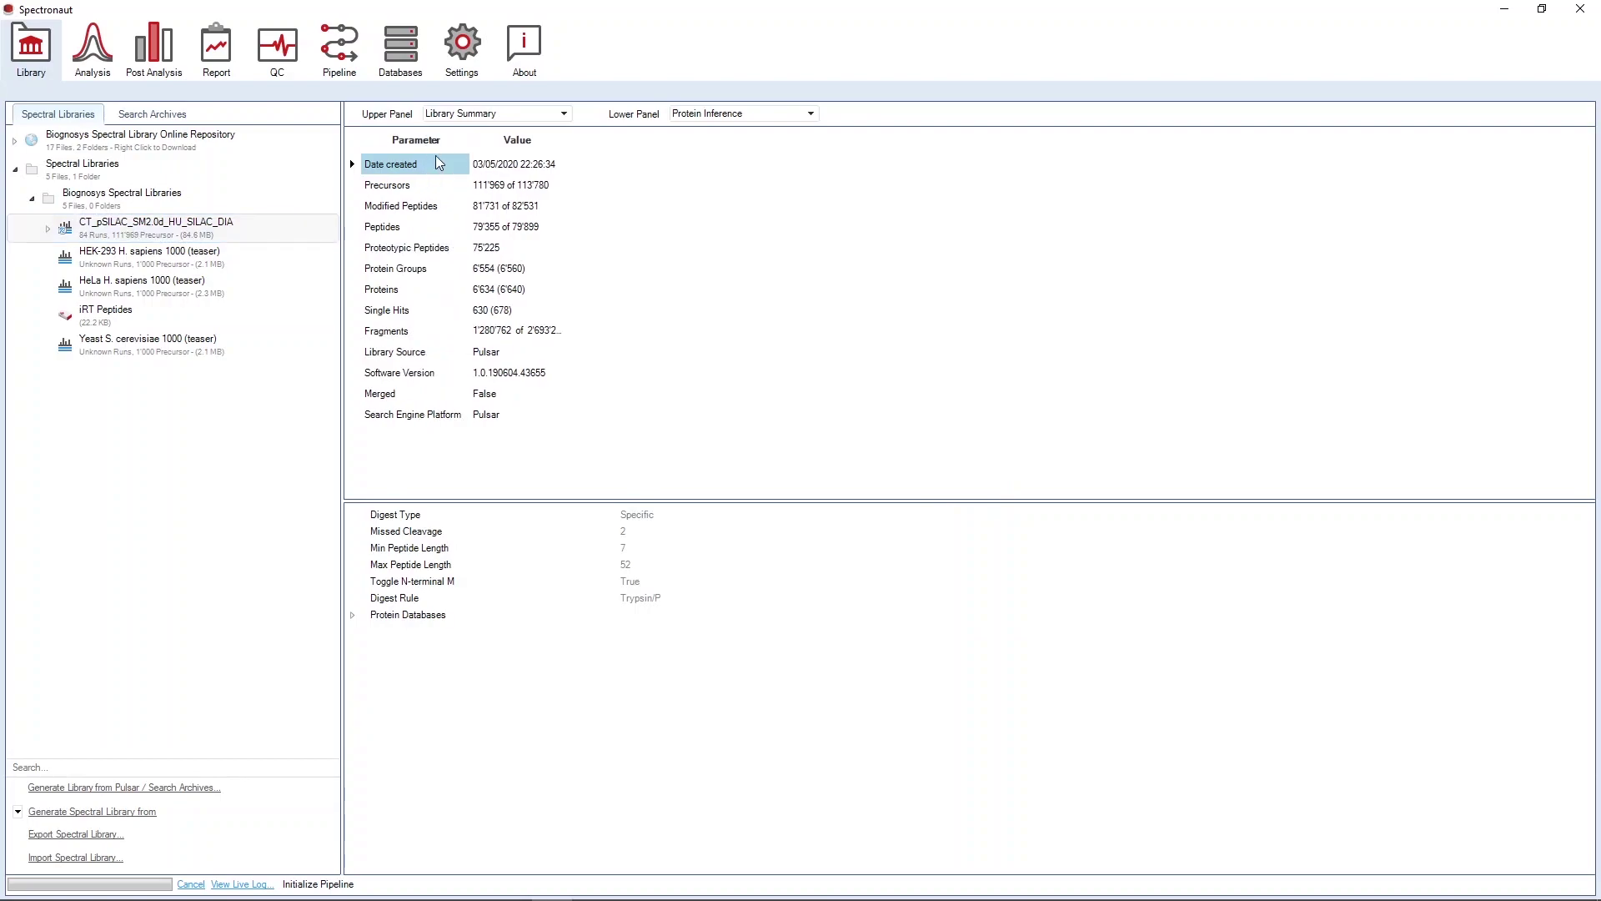